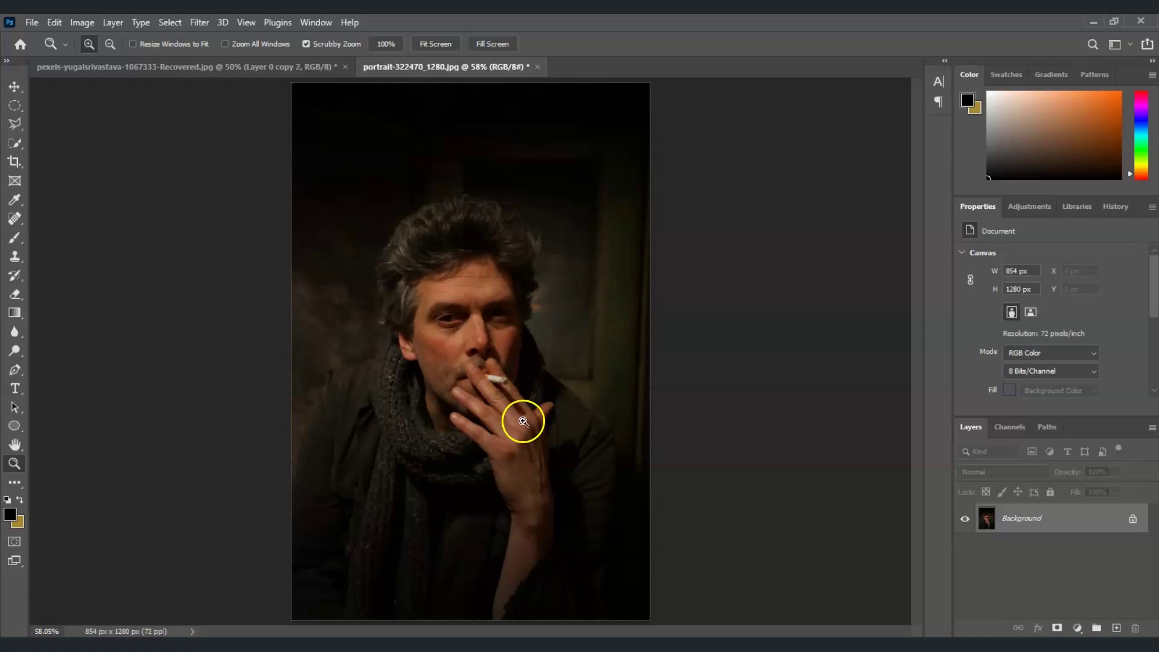
Quick-select the face from forehead to chin, including the fingers, cigarette, left cheek and ear.
click(1045, 524)
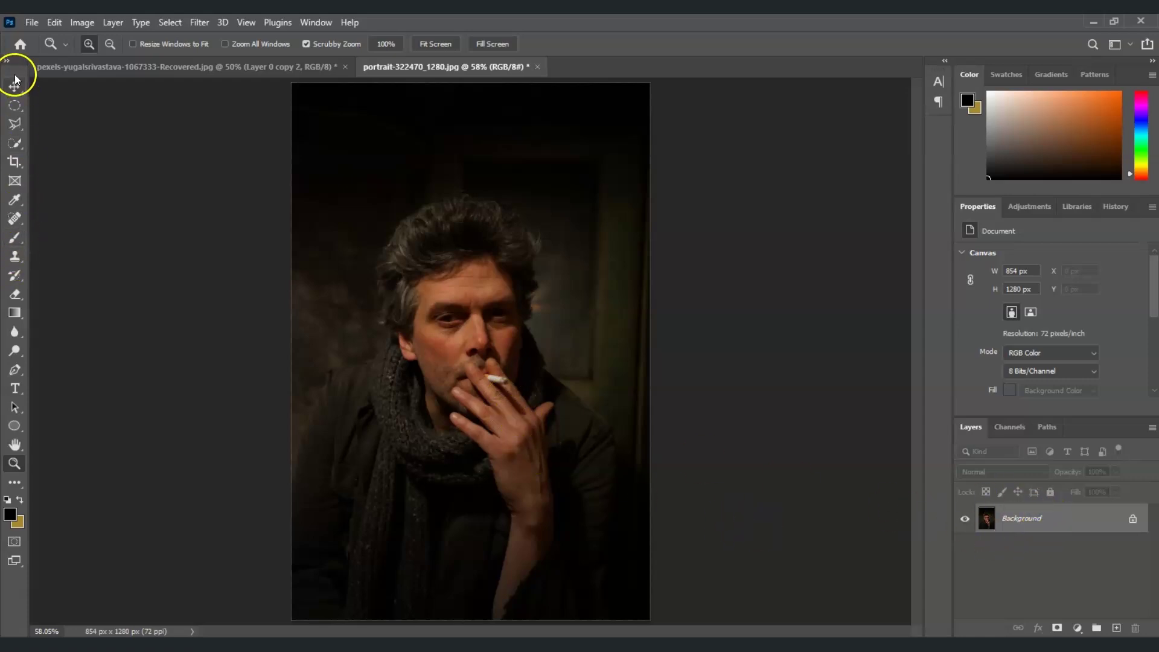
click(13, 145)
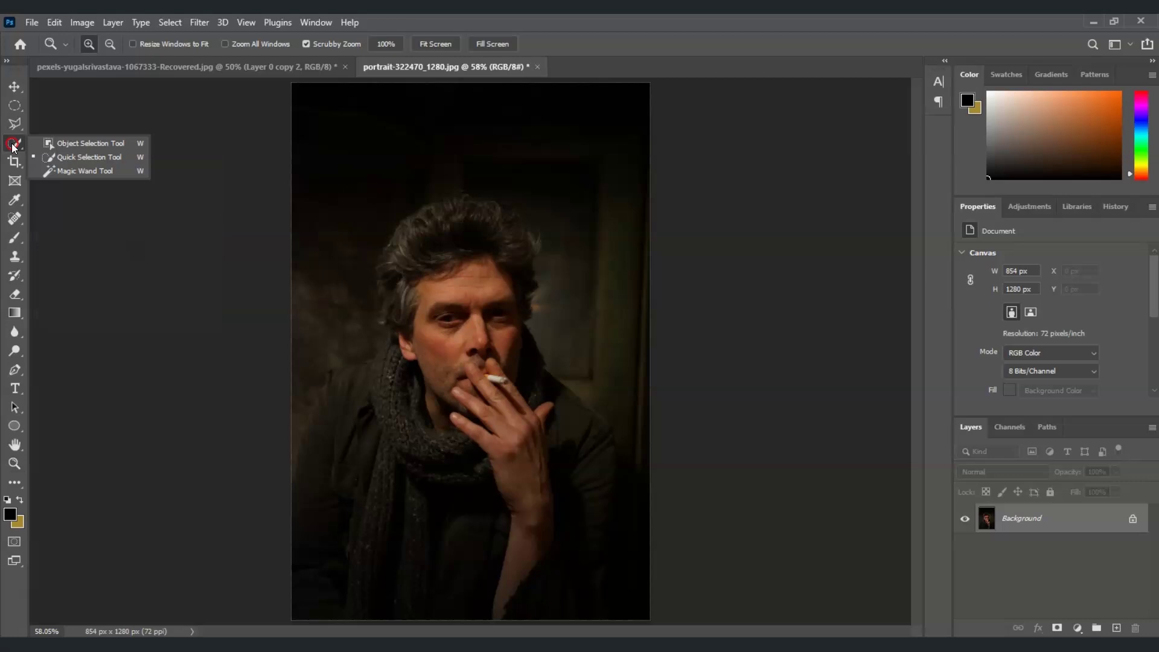
click(85, 158)
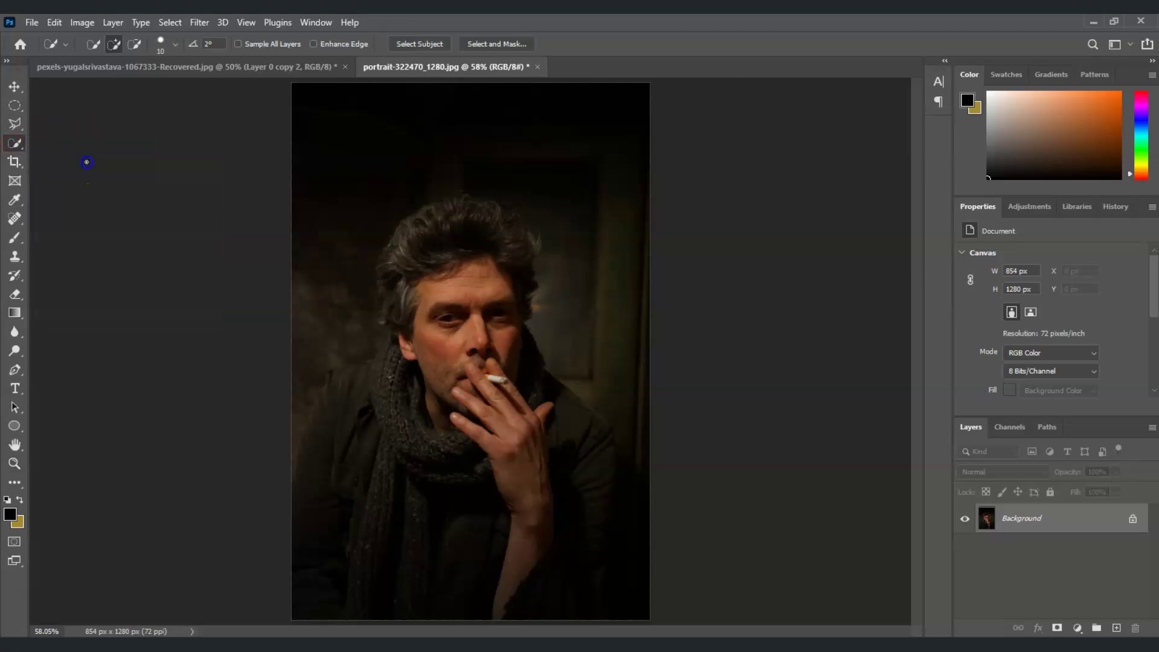
click(509, 369)
mouse_move(509, 360)
mouse_down()
mouse_move(483, 266)
mouse_move(454, 269)
mouse_move(428, 284)
mouse_move(422, 339)
mouse_move(443, 375)
mouse_up()
drag(492, 393, 489, 386)
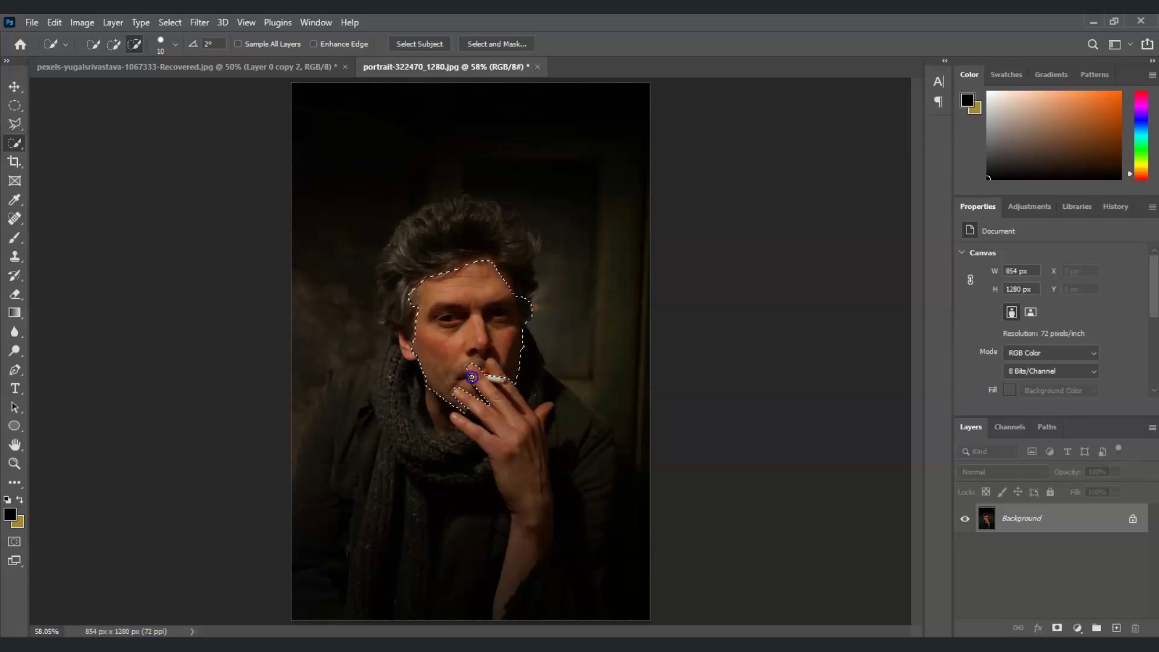
mouse_move(469, 366)
mouse_down()
mouse_move(505, 383)
mouse_move(489, 390)
mouse_up()
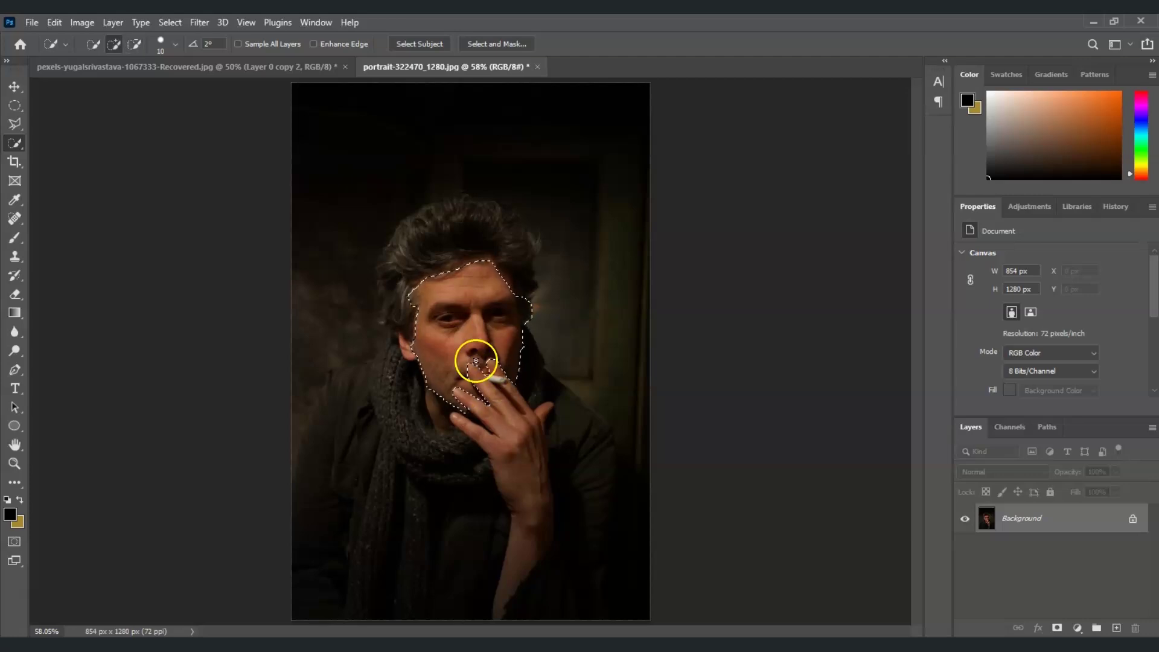
mouse_move(476, 262)
mouse_down()
mouse_move(415, 290)
mouse_move(400, 338)
mouse_up()
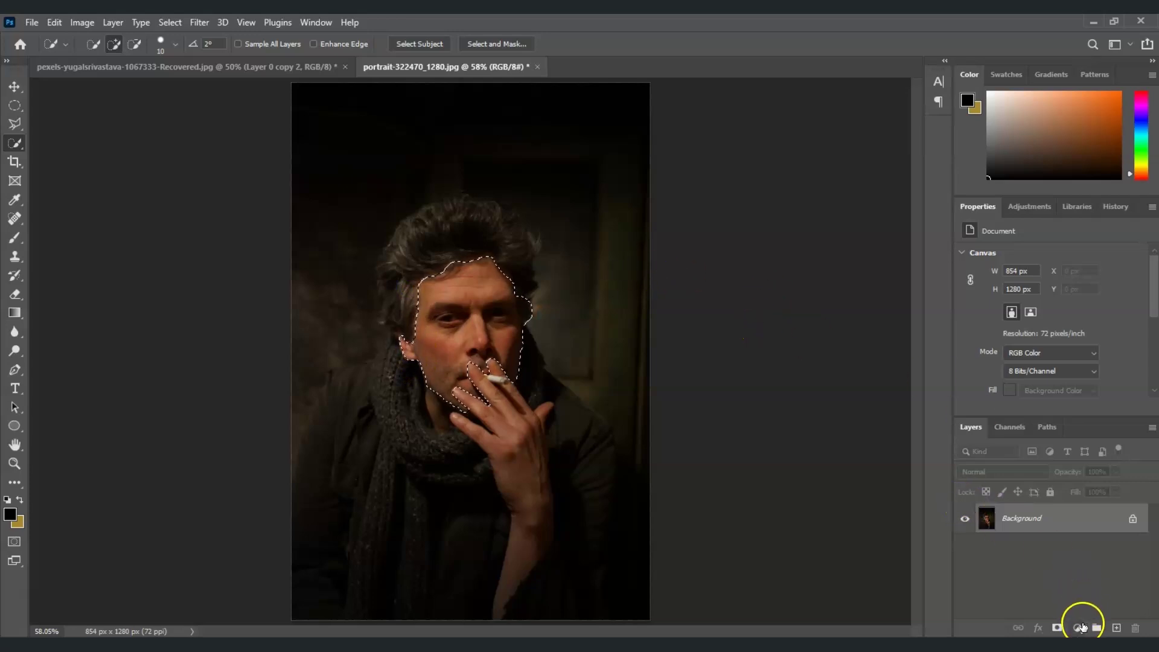
Add a face-masked Brightness/Contrast layer set to Brightness 63 and Contrast 16.
click(1078, 628)
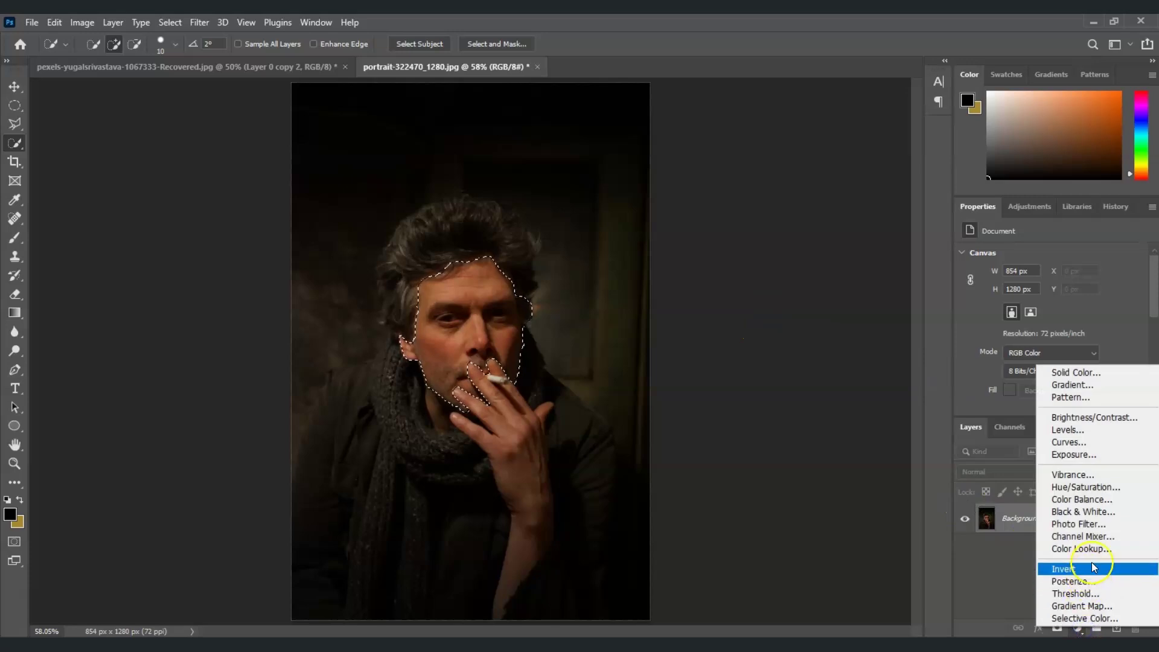
click(1094, 418)
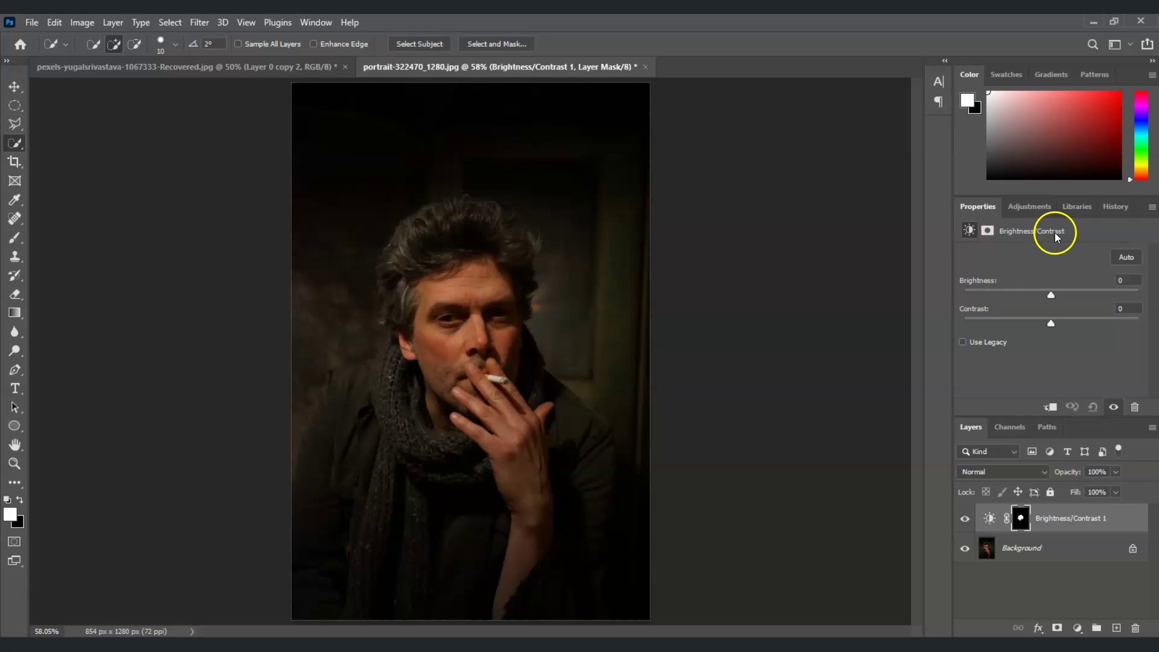
click(1051, 295)
mouse_move(1051, 295)
mouse_down()
mouse_move(1015, 295)
mouse_move(1093, 294)
mouse_move(1000, 296)
mouse_move(1059, 297)
mouse_up()
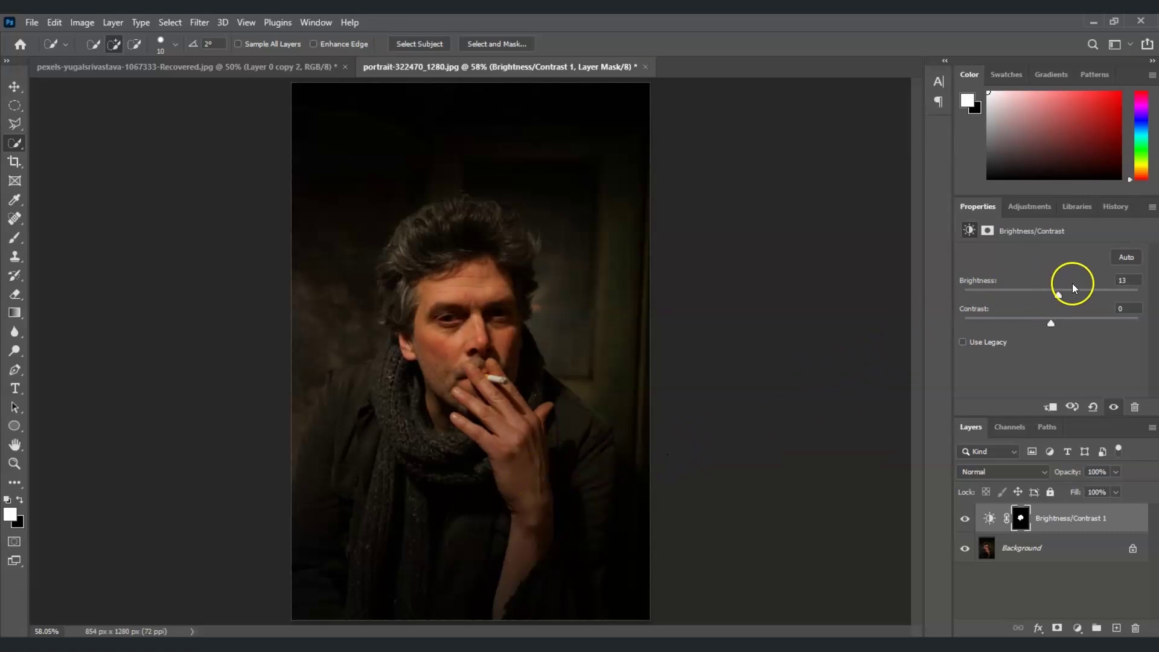
drag(1060, 297, 1066, 321)
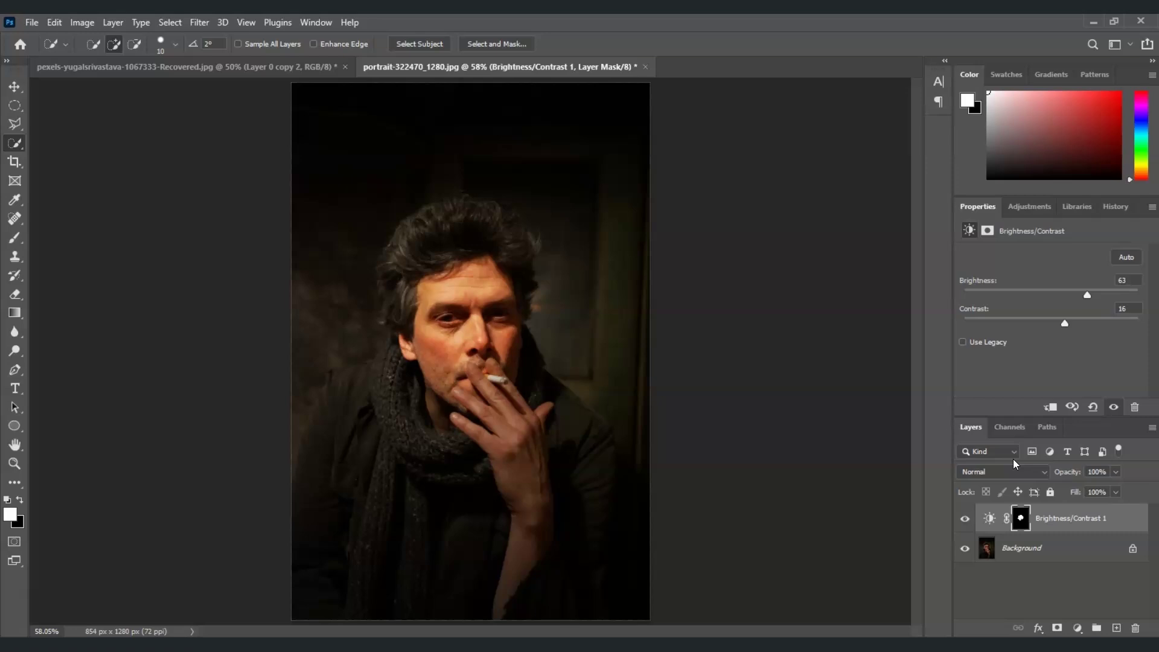
click(967, 519)
click(966, 519)
click(1067, 527)
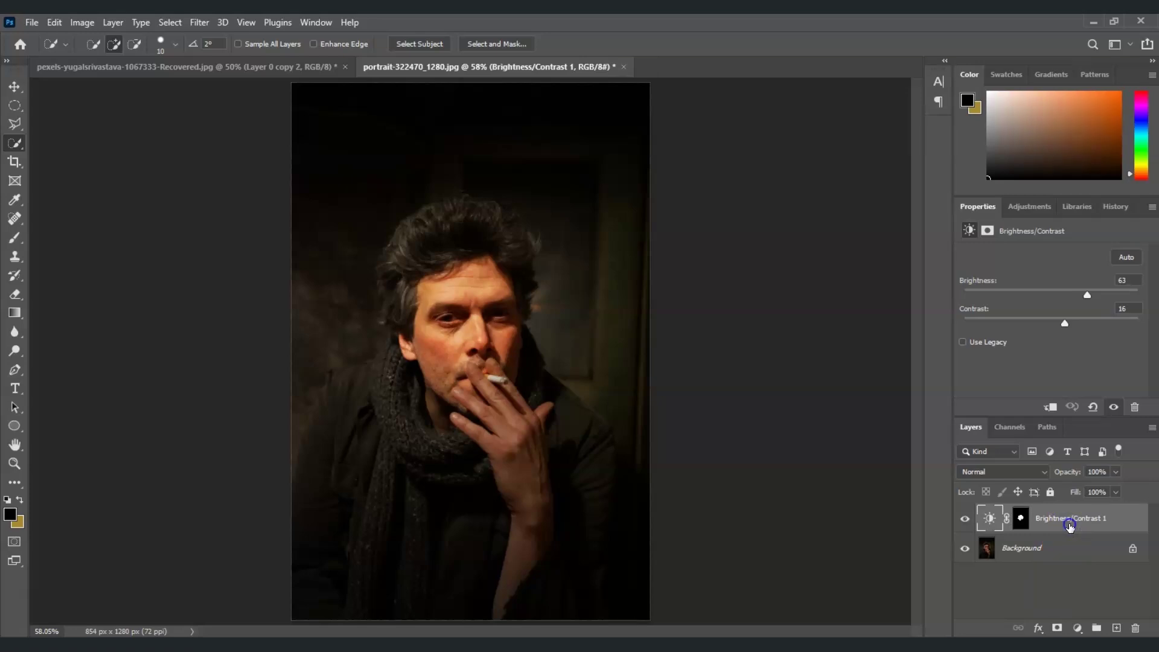
Delete the Brightness/Contrast 1 adjustment layer.
key(Delete)
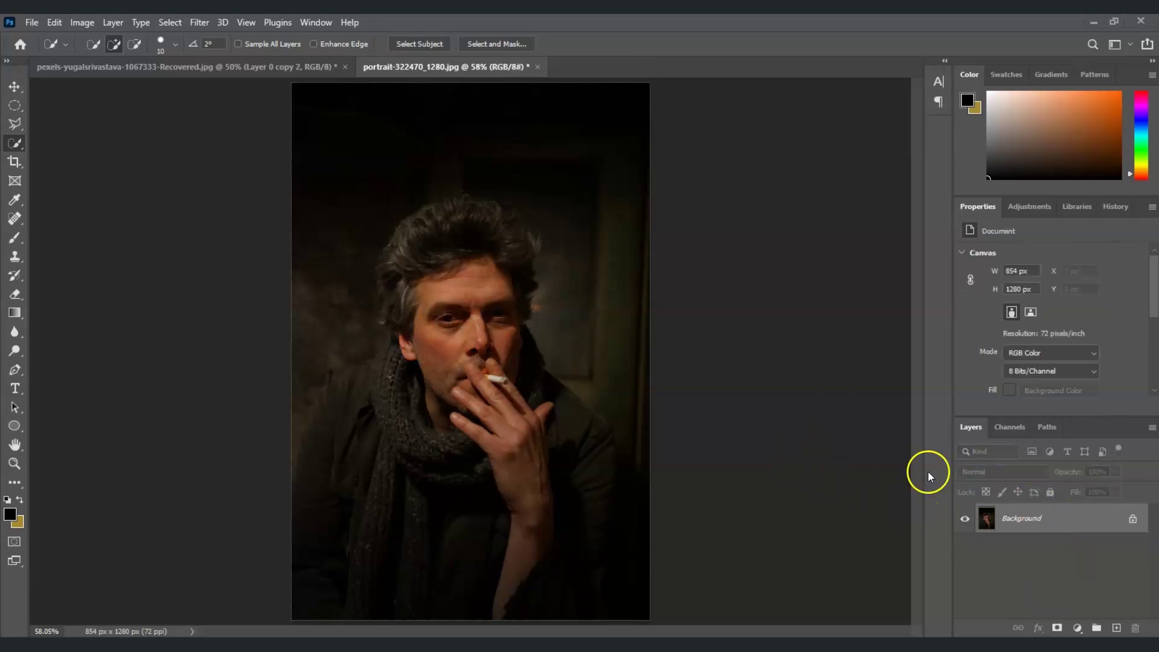
click(995, 512)
drag(995, 513, 1061, 524)
Add a Curves adjustment layer with its curve bent upward to brighten the photo.
click(1078, 628)
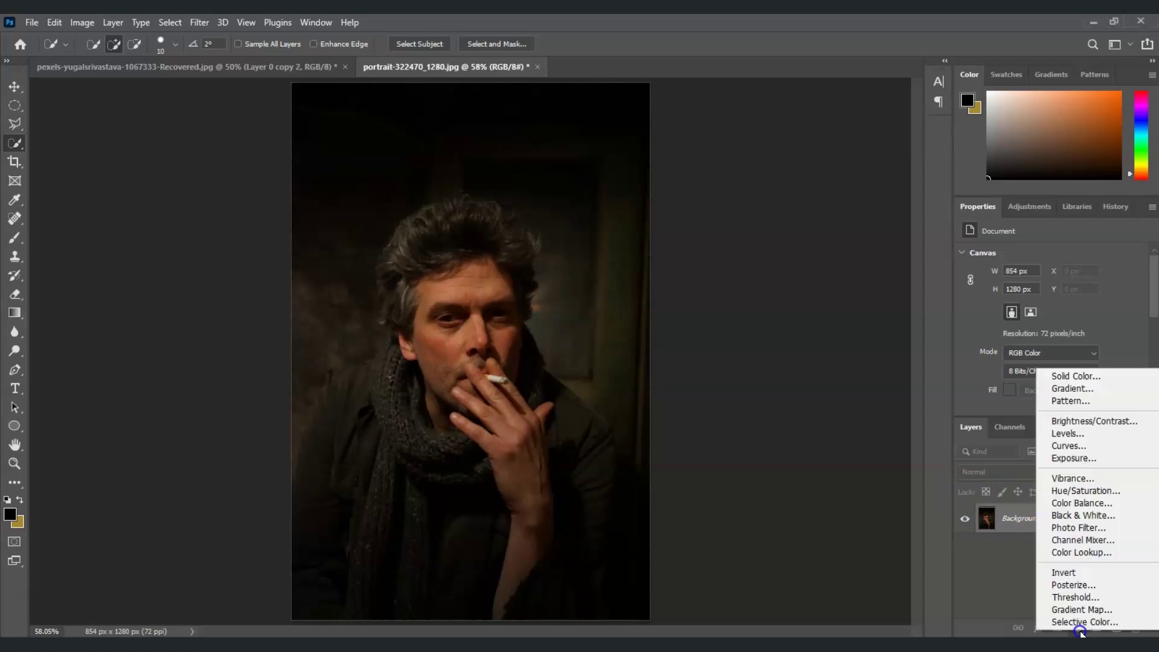
click(1078, 447)
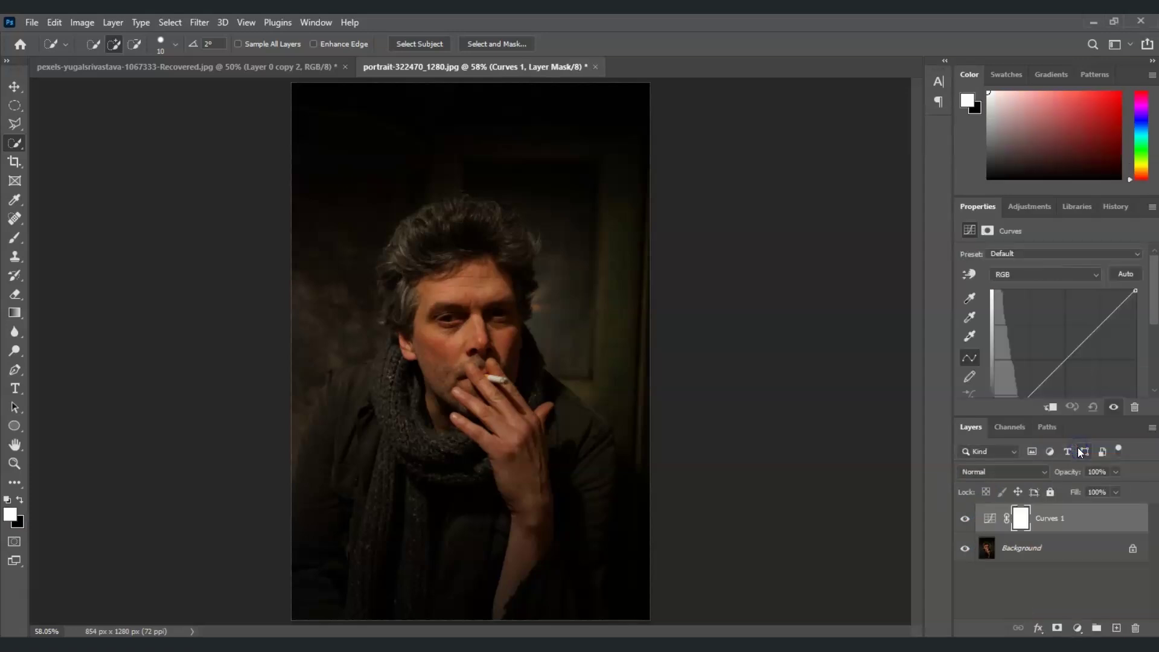
drag(1050, 550, 1022, 516)
scroll(1092, 350, down, 1)
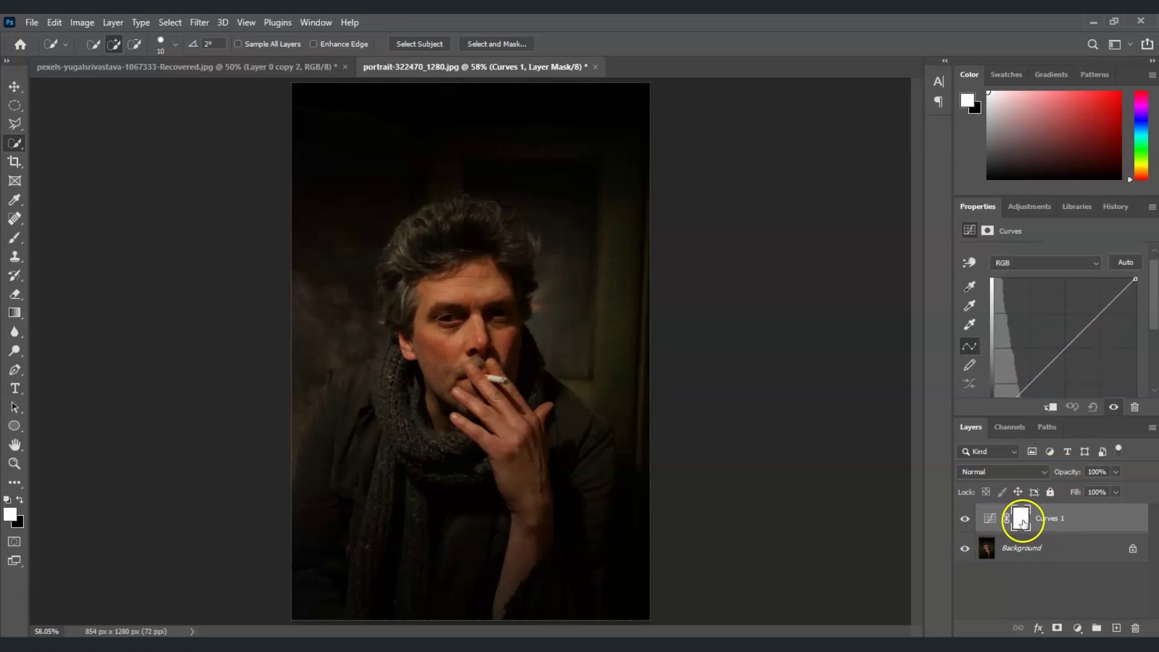
drag(1023, 523, 1063, 514)
drag(1059, 352, 1046, 341)
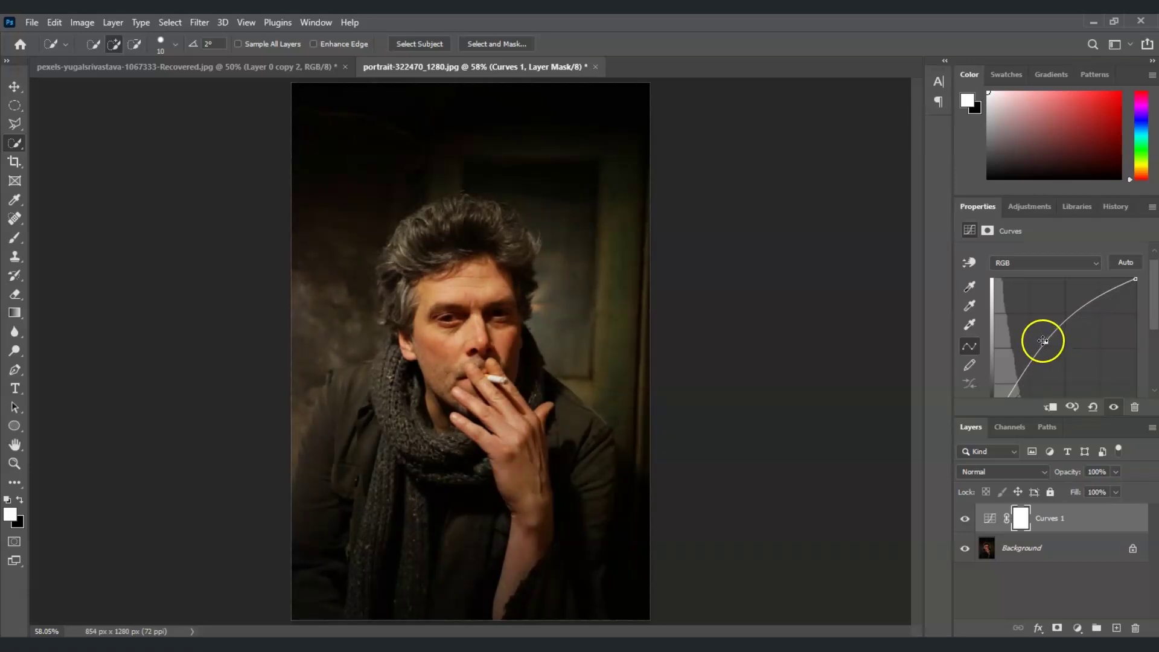
Invert the Curves 1 mask to black to hide the brightening.
click(1021, 520)
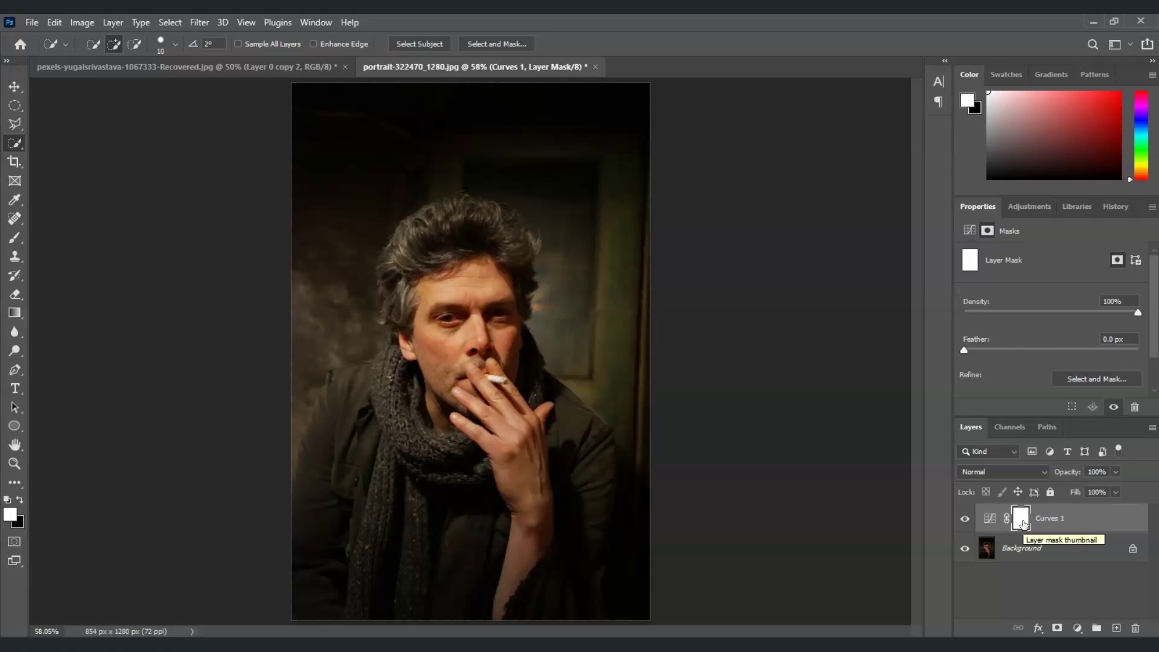
drag(1023, 524, 1023, 525)
key(ctrl+i)
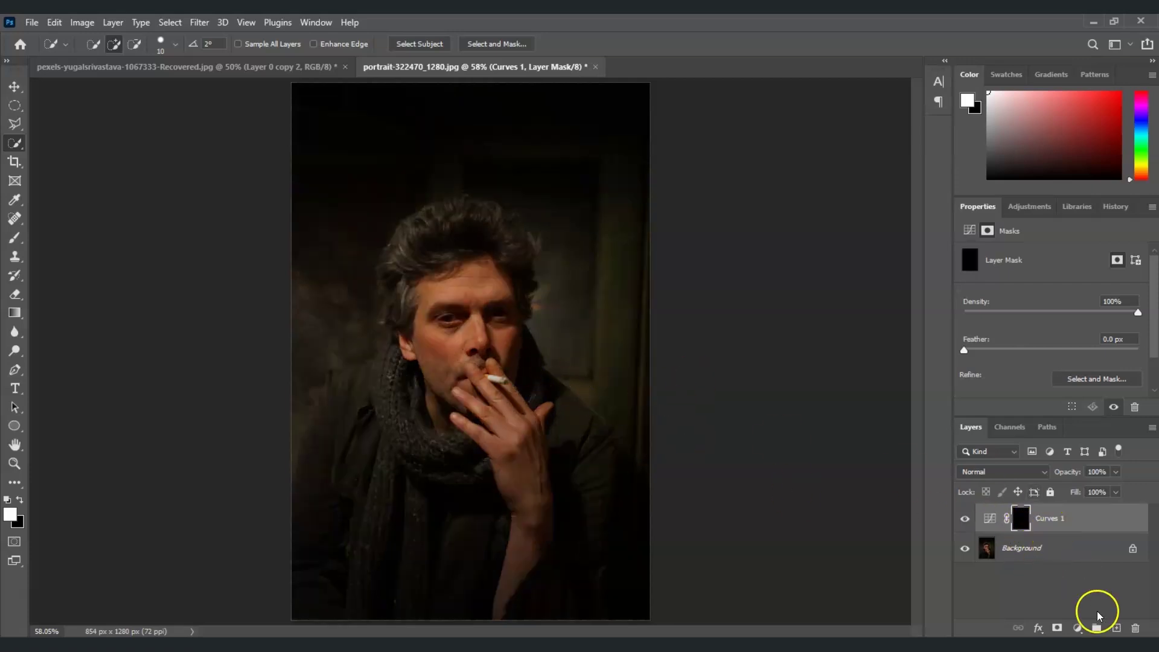
Add a second Curves layer with its curve pulled down to darken the photo.
click(1077, 628)
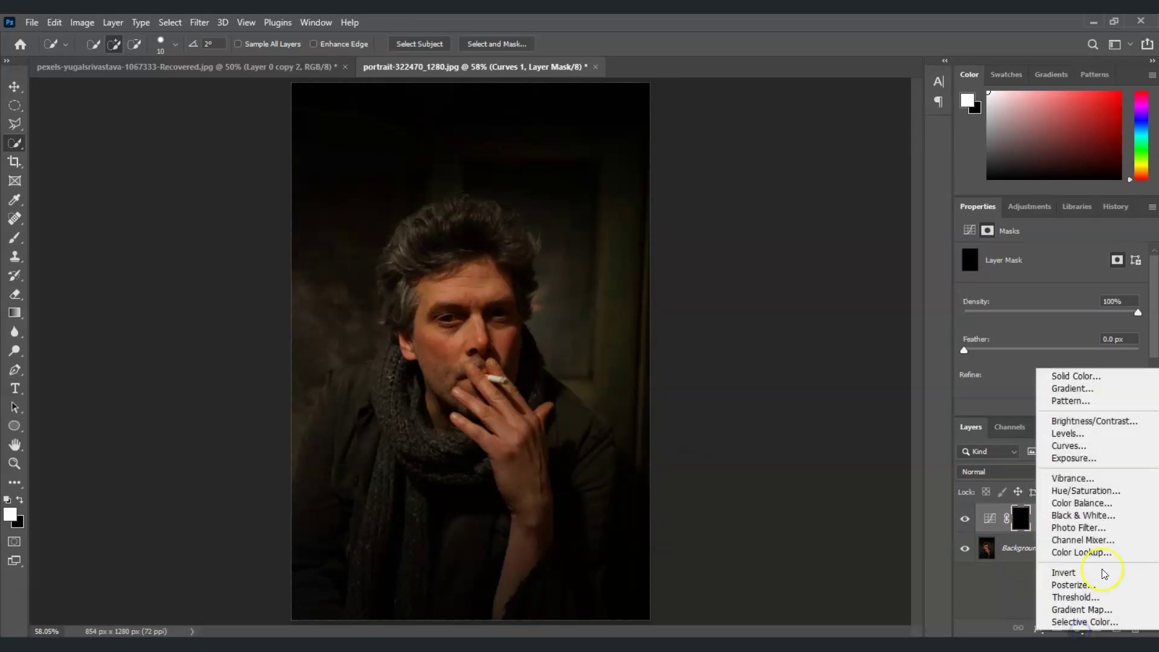
click(1093, 452)
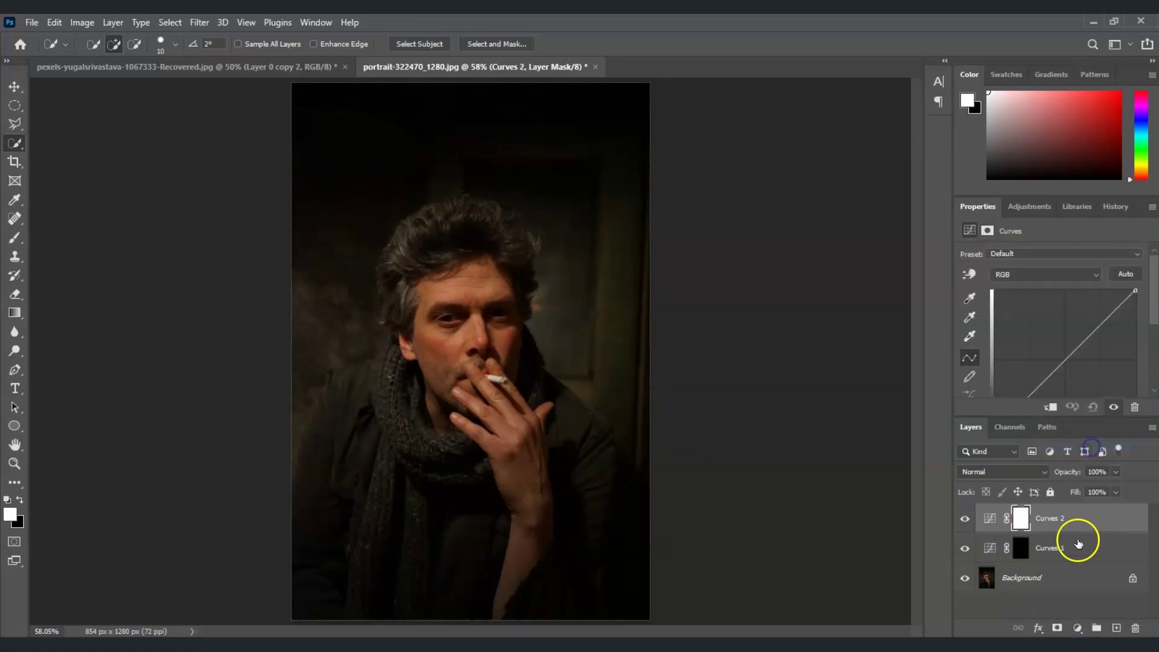
click(1063, 363)
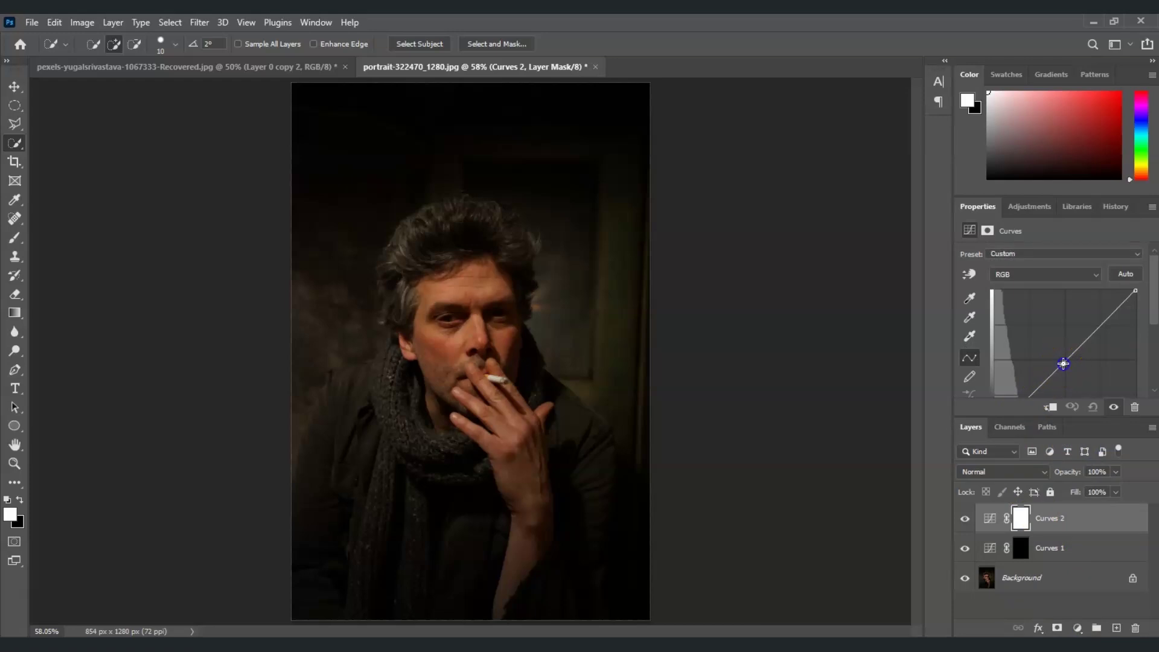
drag(1063, 364, 1072, 371)
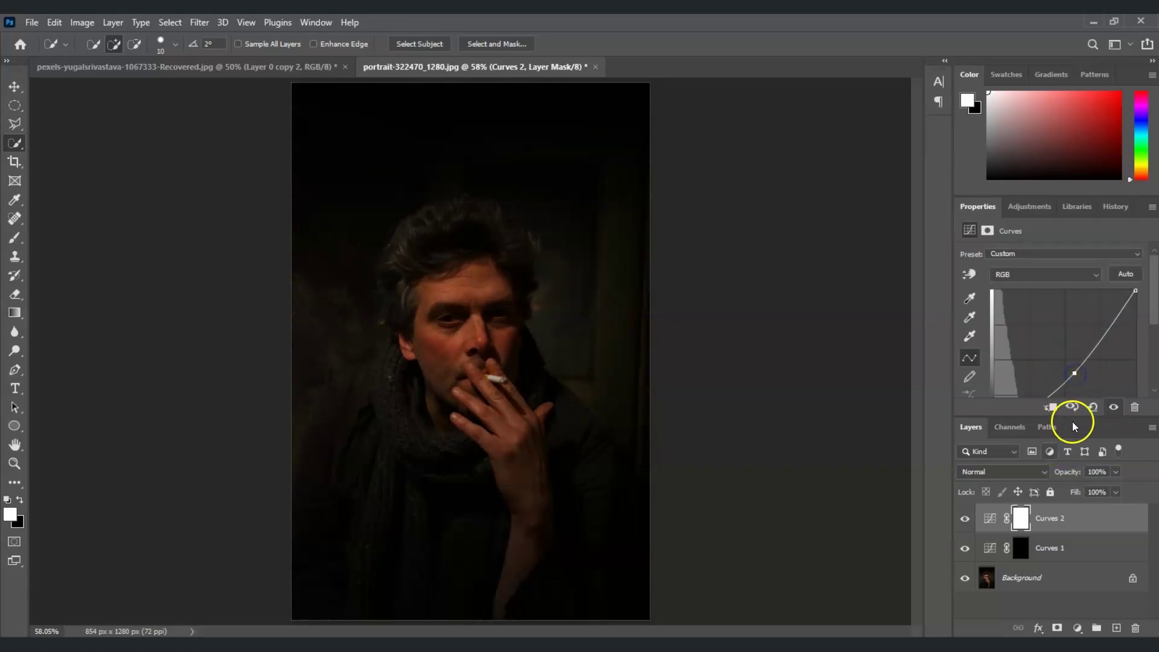
Invert the Curves 2 mask to black so the darkening is hidden.
click(1021, 520)
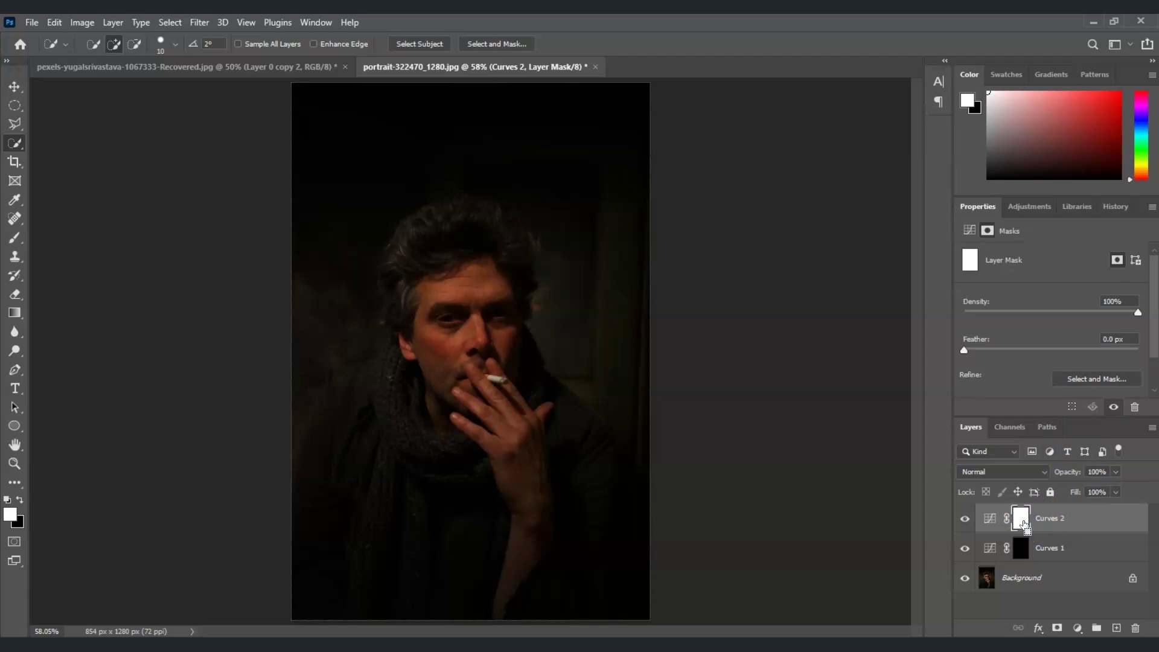
key(ctrl+i)
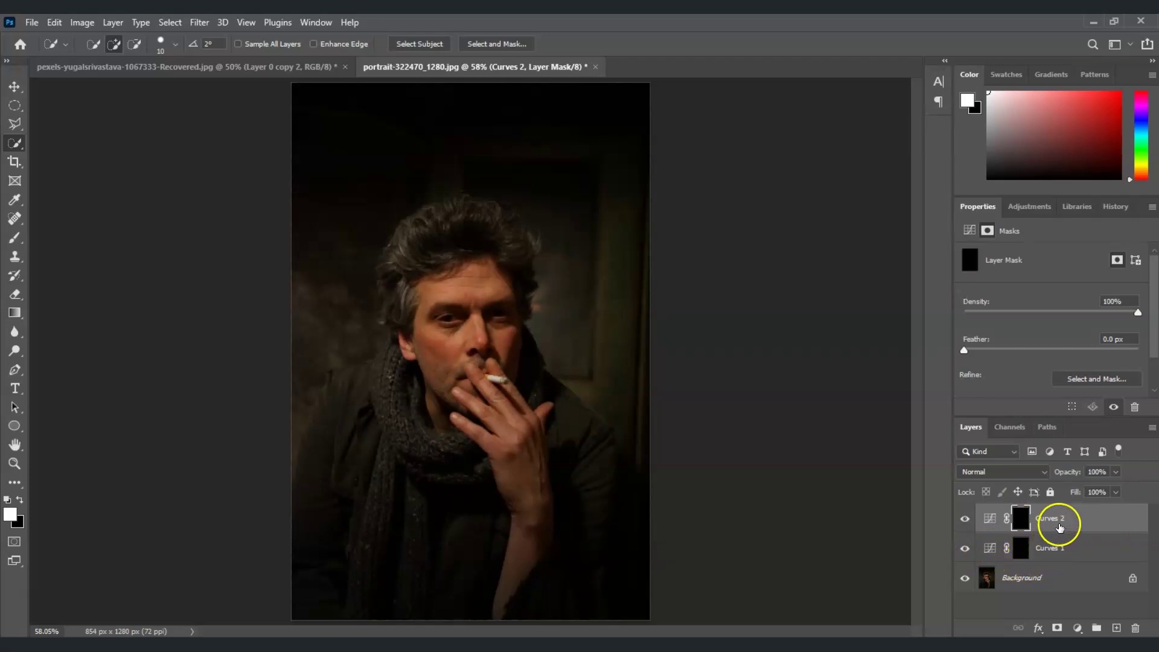
click(1058, 549)
Rename Curves 1 to 'dodge' and Curves 2 to 'Burn'.
double_click(1058, 550)
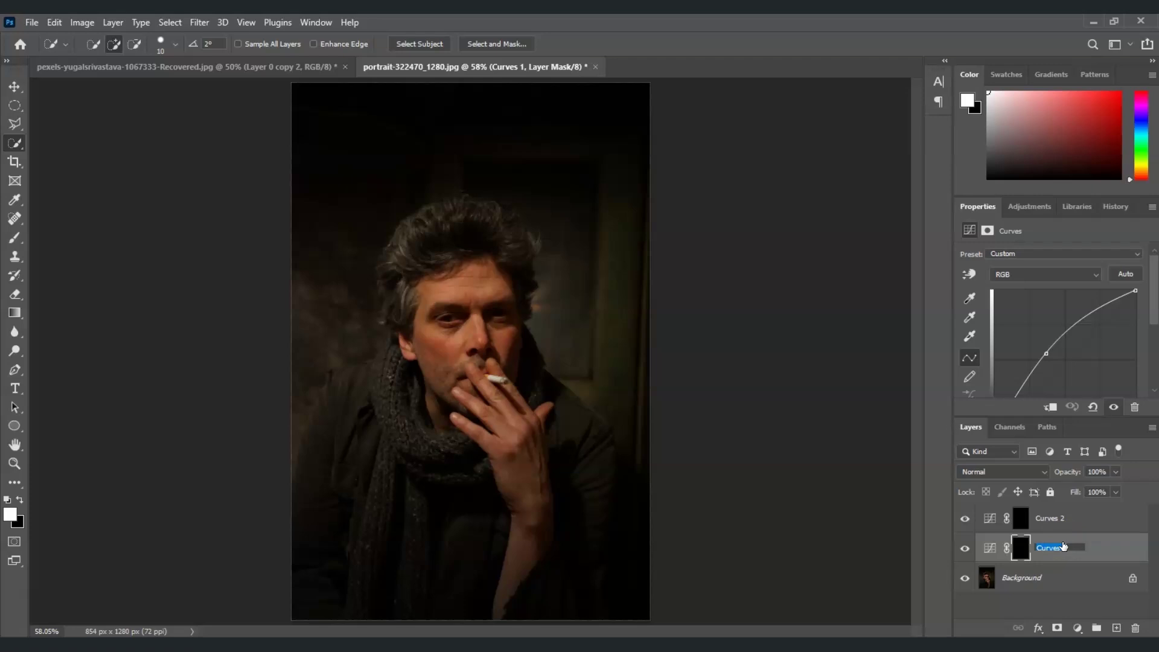
double_click(1058, 519)
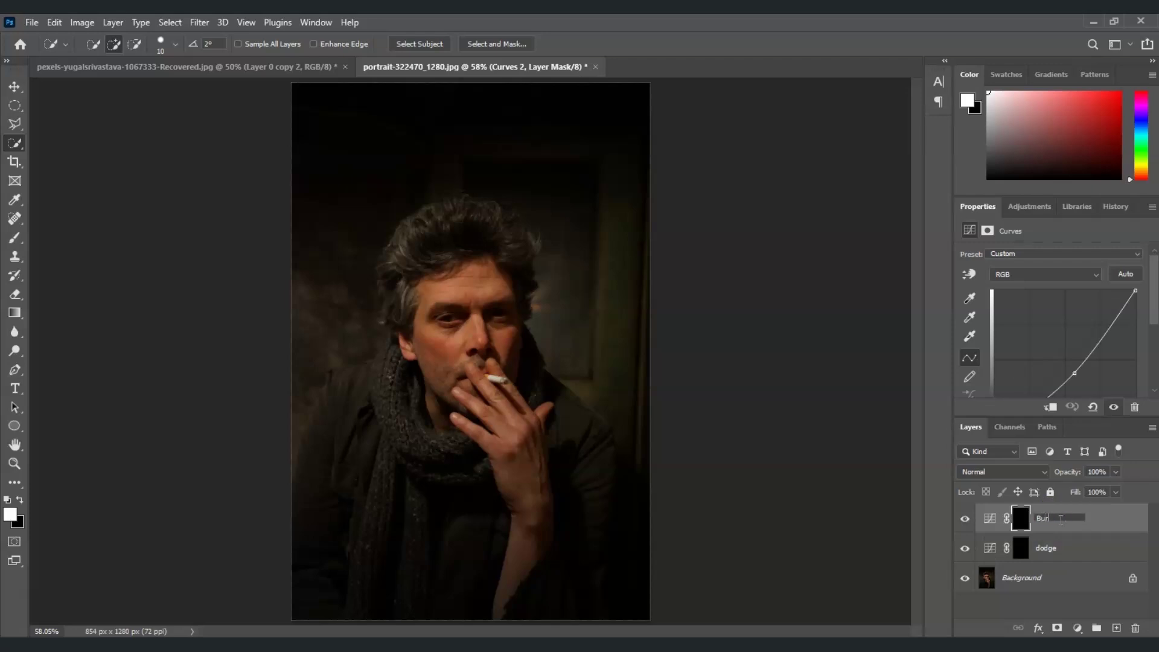
click(1087, 578)
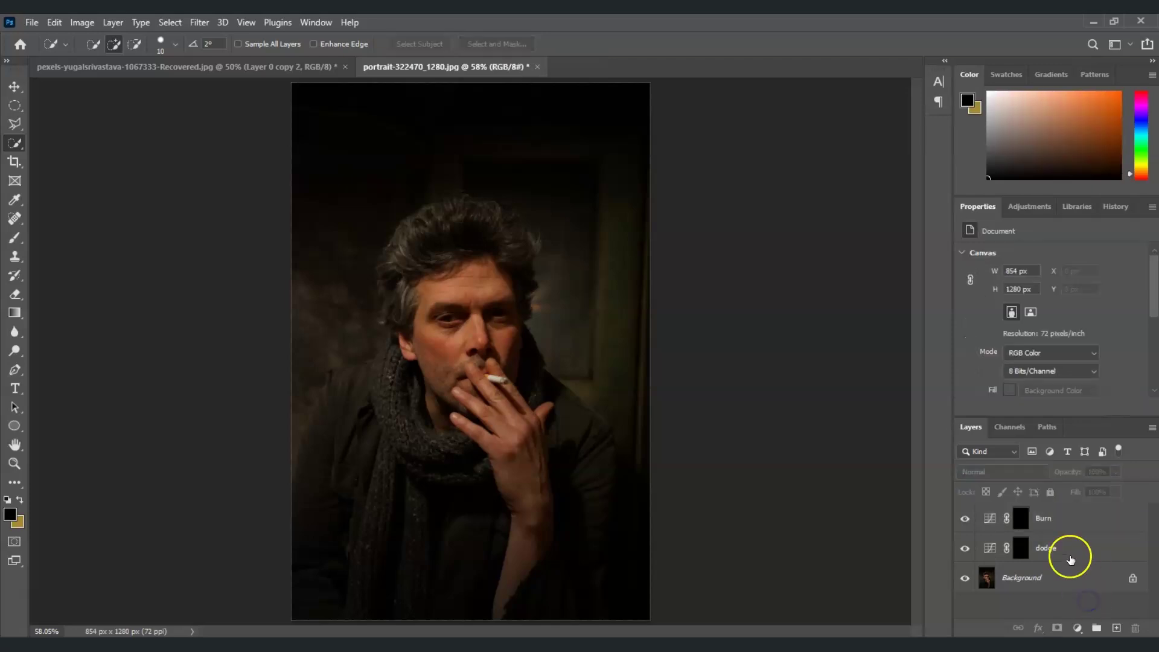
click(1068, 550)
Target the dodge mask with a 30 px Soft Round brush at 0% hardness.
click(1019, 549)
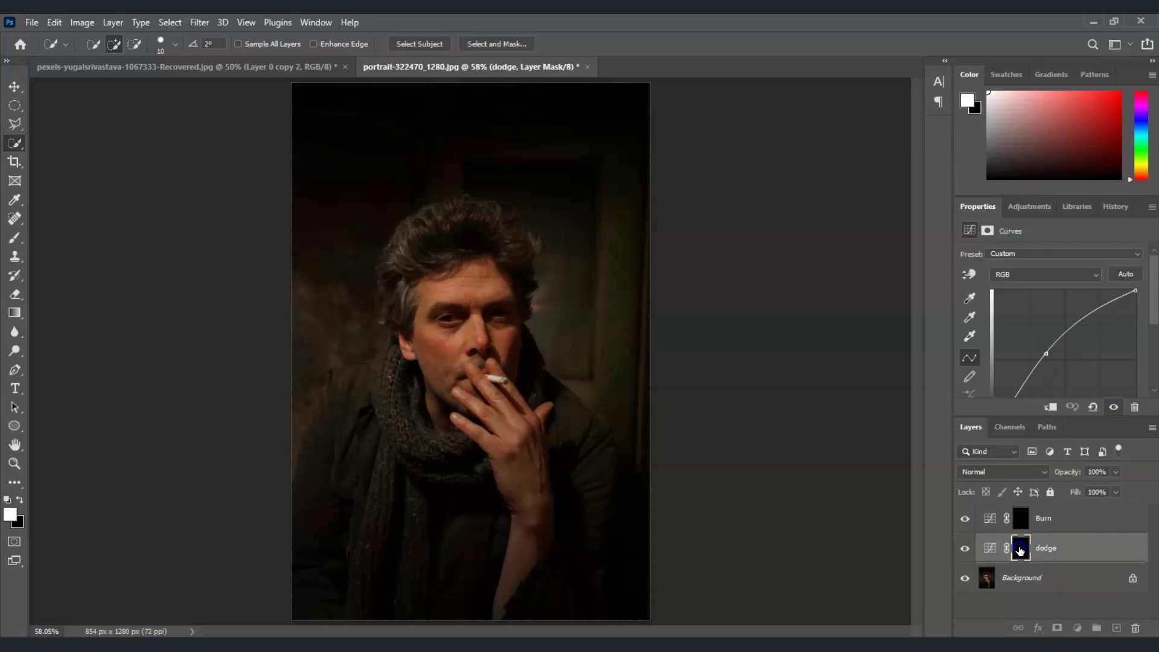
click(15, 237)
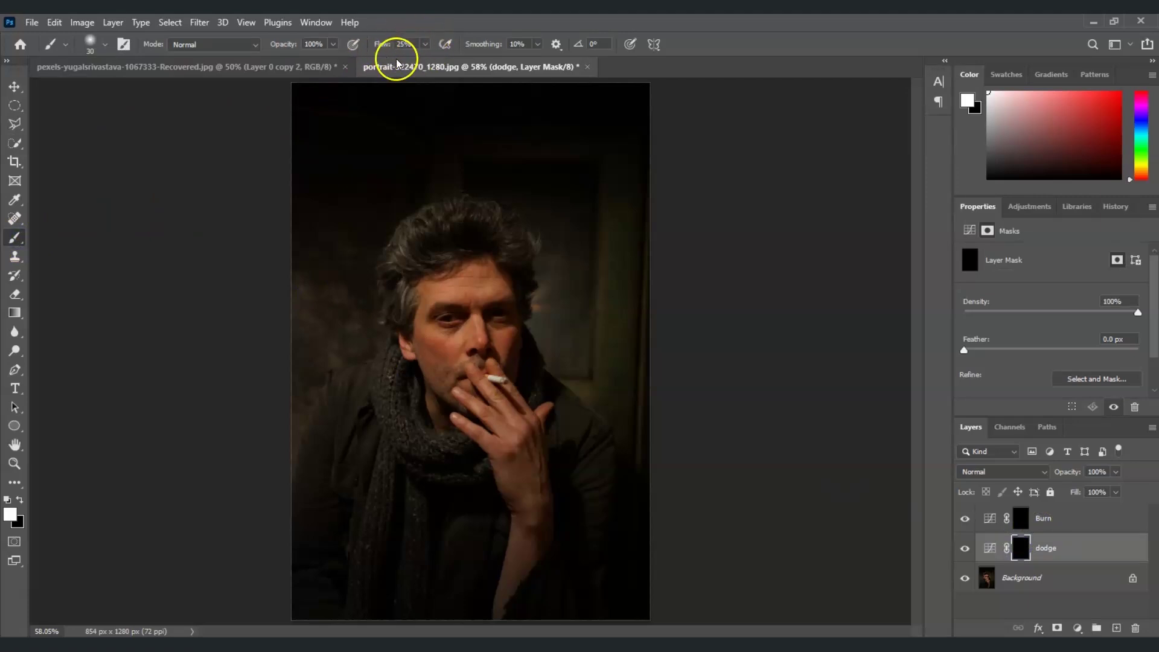
click(104, 44)
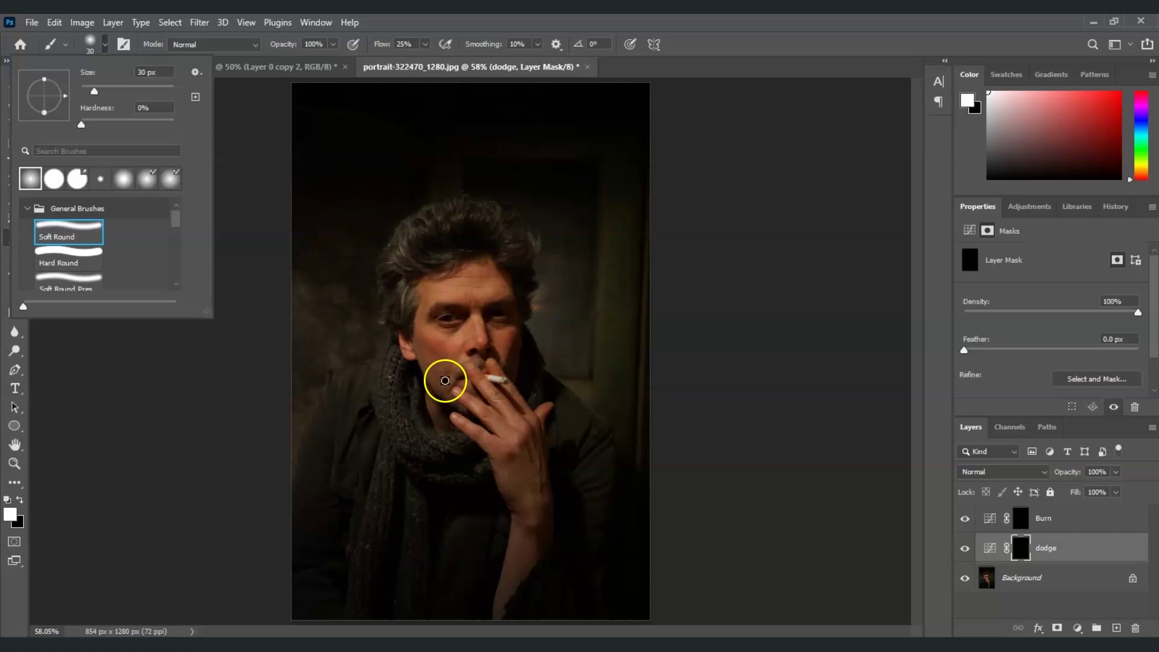
click(387, 303)
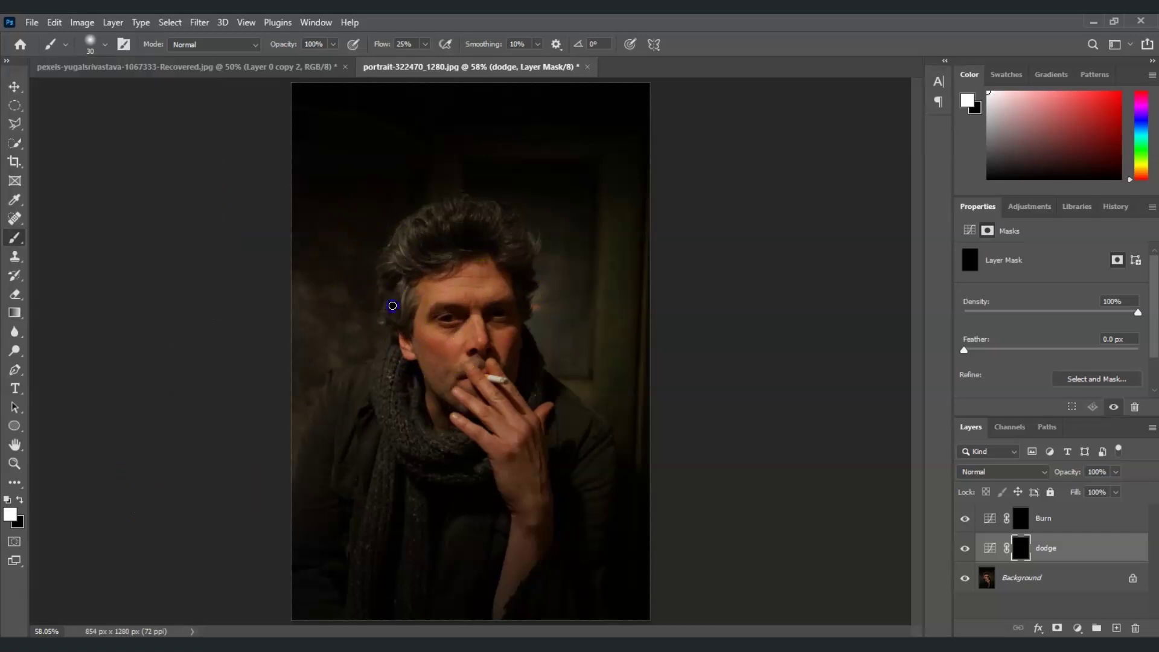
Zoom to fill the screen and paint the dodge mask over forehead, nose, brow and cheek at 60 px.
key(z)
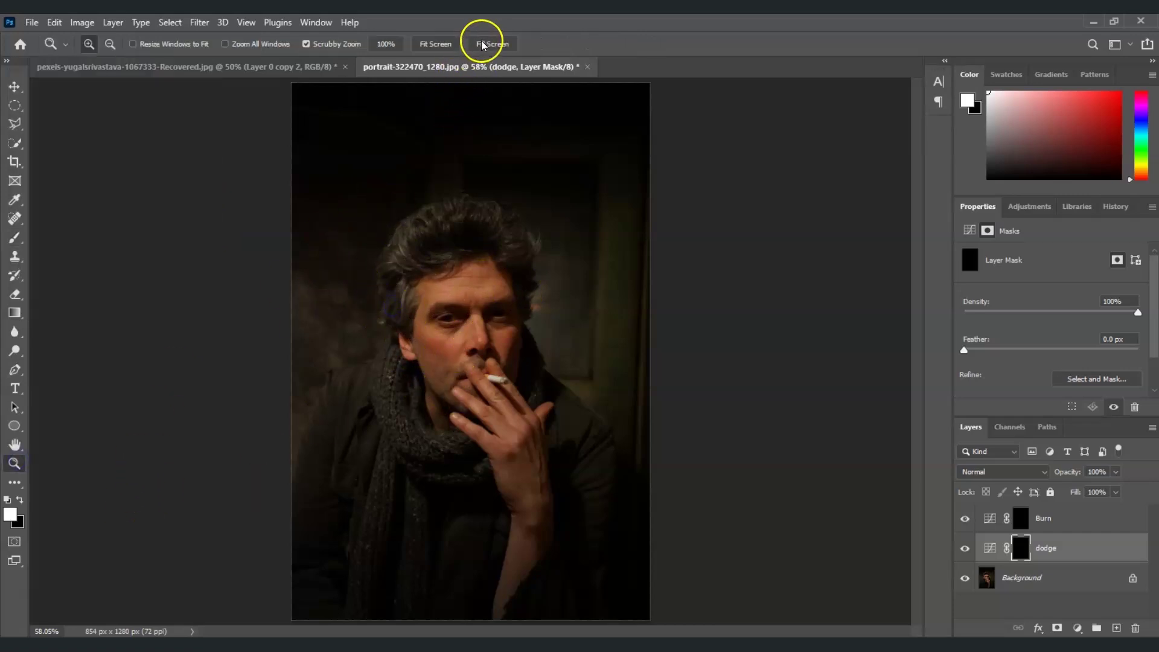
click(486, 44)
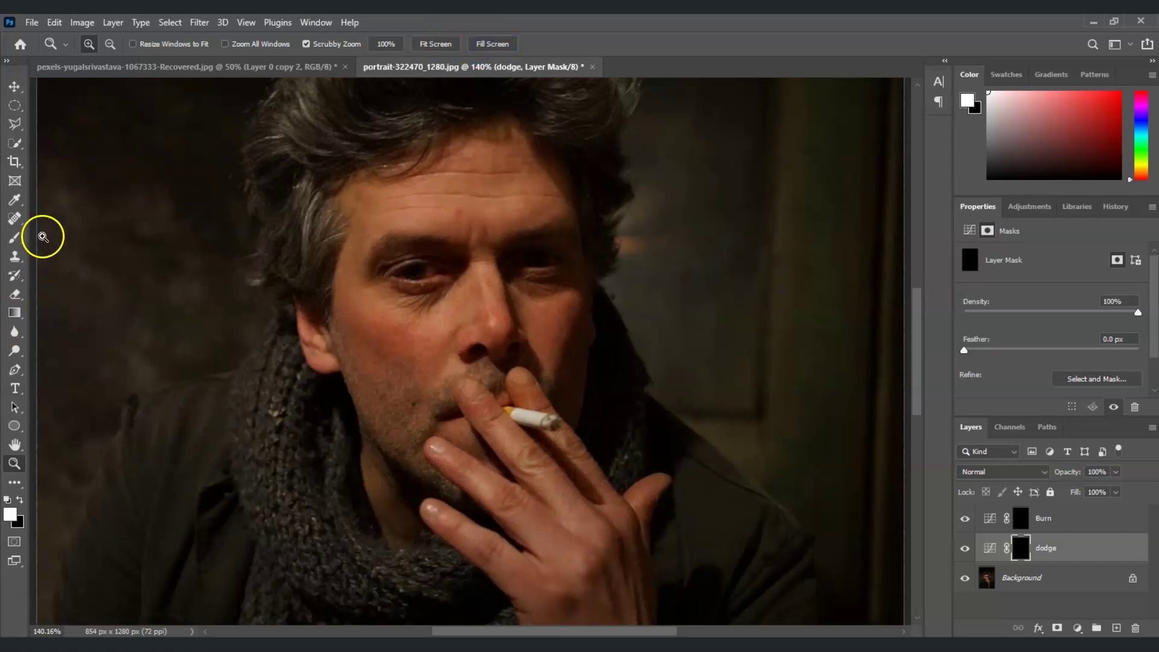
key(b)
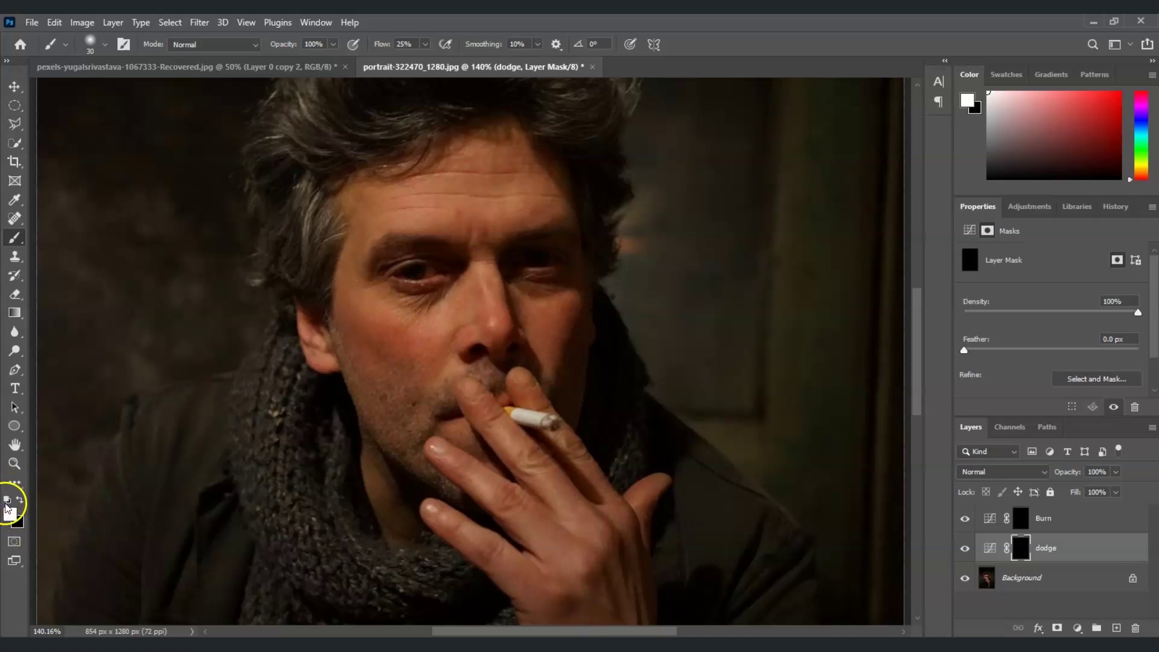
mouse_move(504, 173)
mouse_down()
mouse_move(480, 200)
mouse_move(509, 159)
mouse_move(445, 202)
mouse_move(491, 159)
mouse_move(457, 154)
mouse_move(442, 180)
mouse_move(375, 193)
mouse_move(456, 154)
mouse_move(514, 152)
mouse_move(475, 216)
mouse_move(362, 242)
mouse_move(348, 334)
mouse_move(390, 239)
mouse_move(408, 239)
mouse_move(385, 253)
mouse_move(434, 272)
mouse_move(411, 278)
mouse_move(427, 319)
mouse_move(387, 330)
mouse_move(432, 324)
mouse_move(374, 320)
mouse_move(379, 391)
mouse_move(395, 356)
mouse_move(414, 407)
mouse_up()
key(bracketright)
key(bracketright)
key(bracketright)
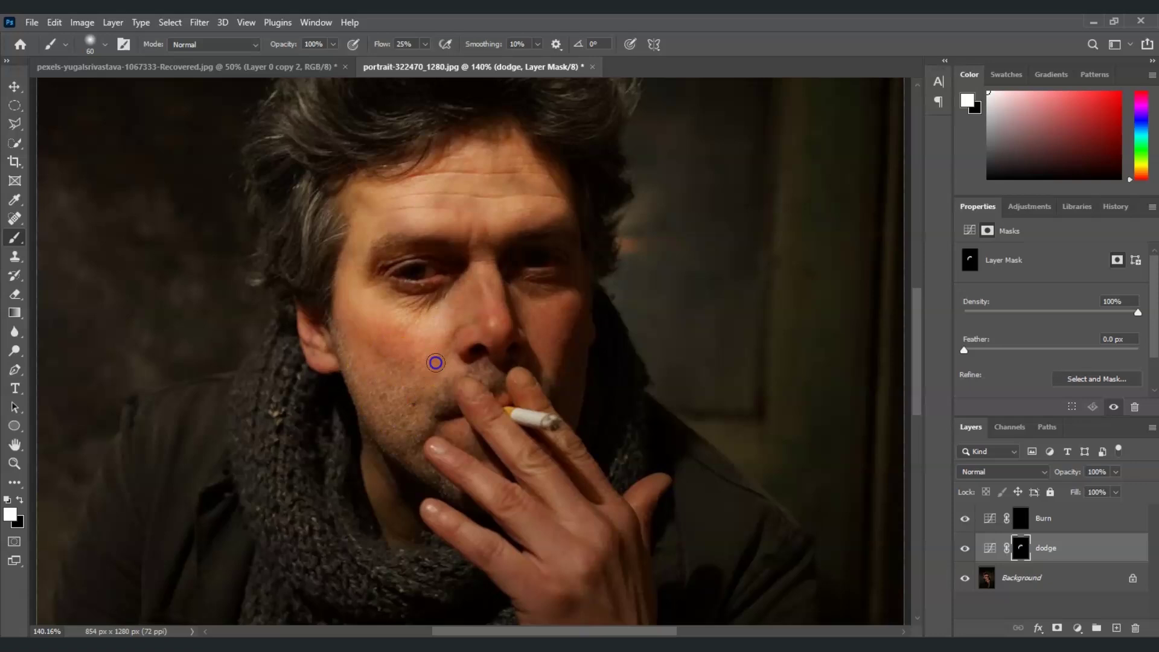
mouse_move(436, 363)
mouse_down()
mouse_move(477, 284)
mouse_move(492, 332)
mouse_move(530, 200)
mouse_move(370, 194)
mouse_move(523, 308)
mouse_move(567, 300)
mouse_move(544, 347)
mouse_move(567, 389)
mouse_move(445, 401)
mouse_move(439, 462)
mouse_move(511, 393)
mouse_move(575, 301)
mouse_move(426, 306)
mouse_move(541, 189)
mouse_move(506, 155)
mouse_up()
click(518, 224)
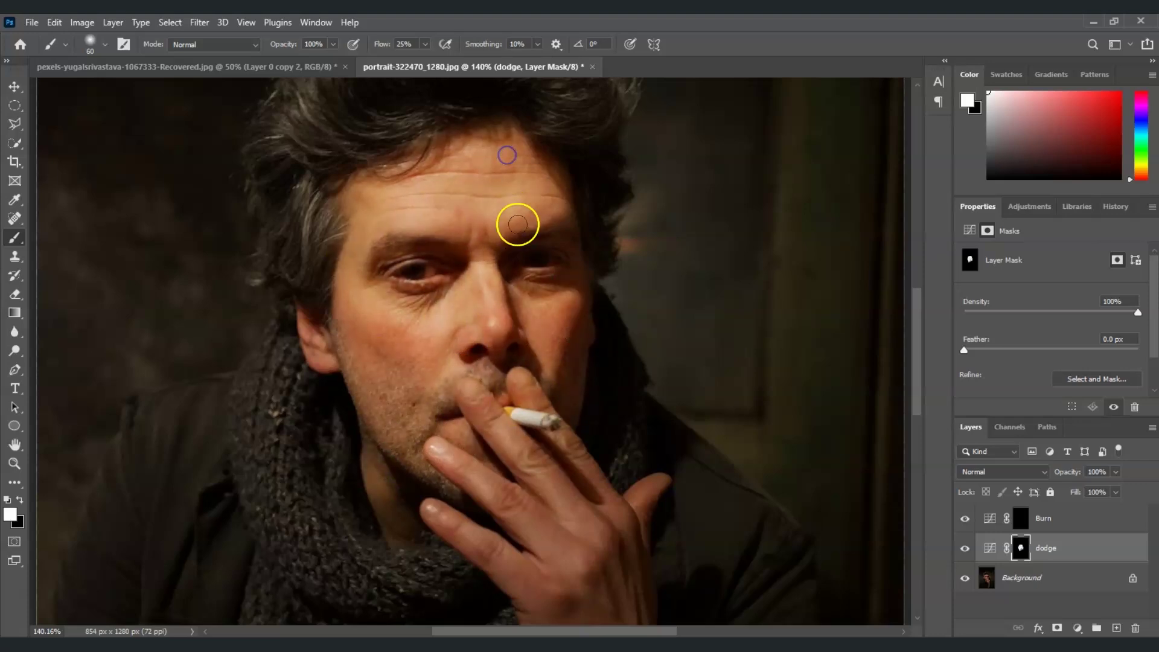
drag(440, 180, 395, 192)
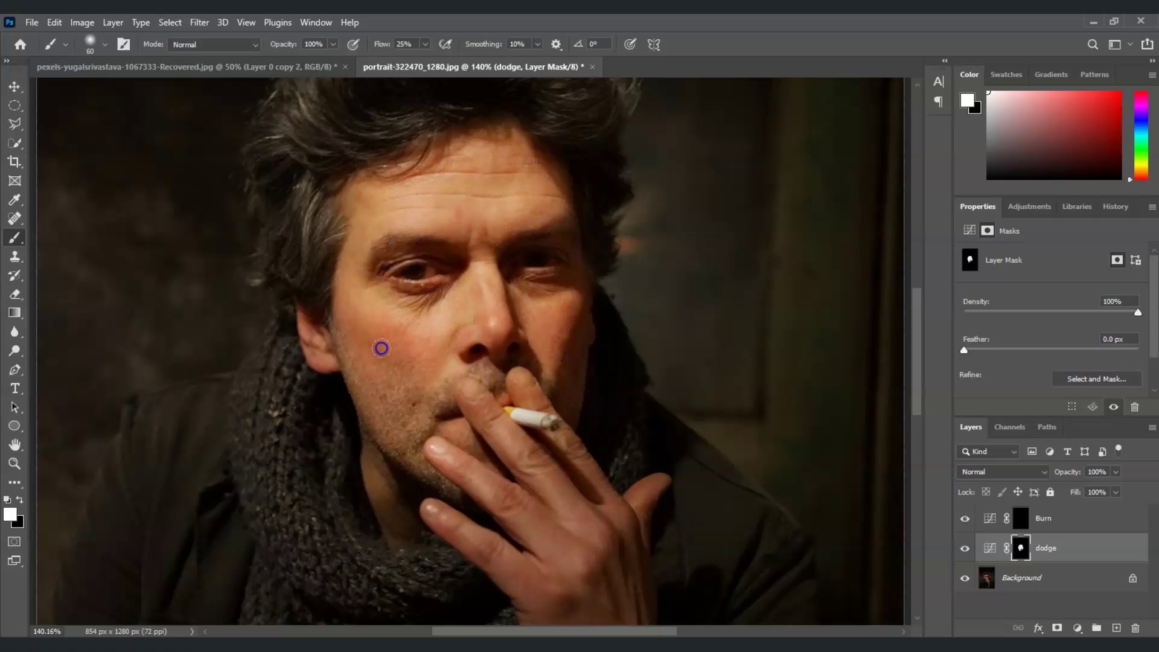
On the Burn mask, paint between the eyebrows and under the left eye at 25 px.
click(1021, 520)
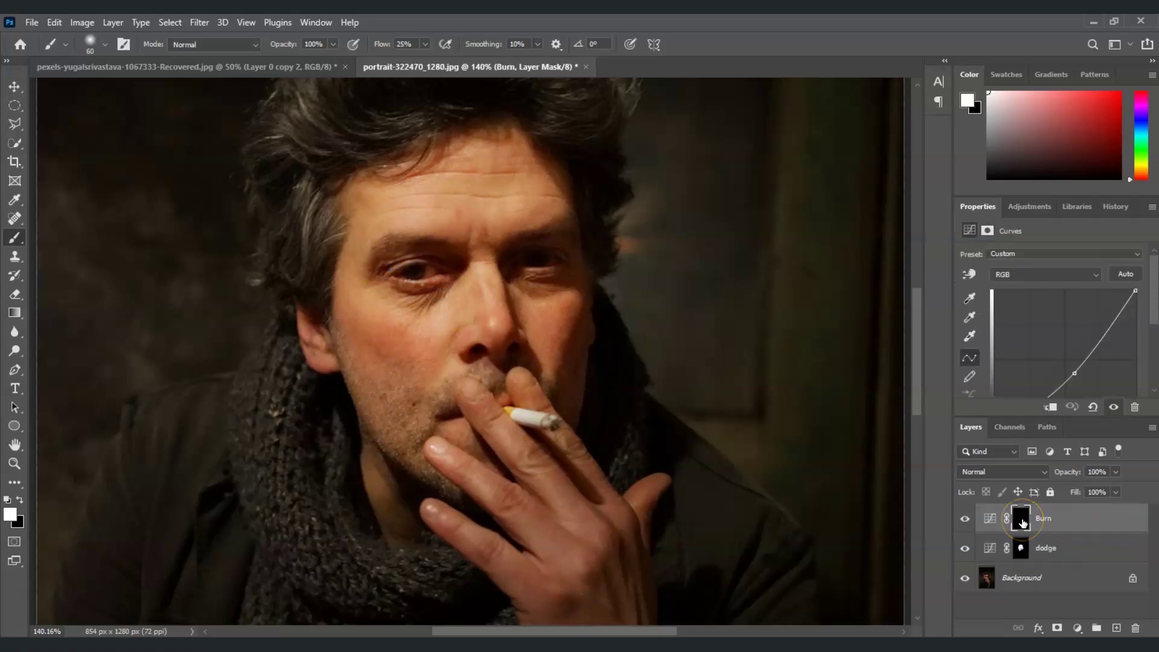
click(1022, 522)
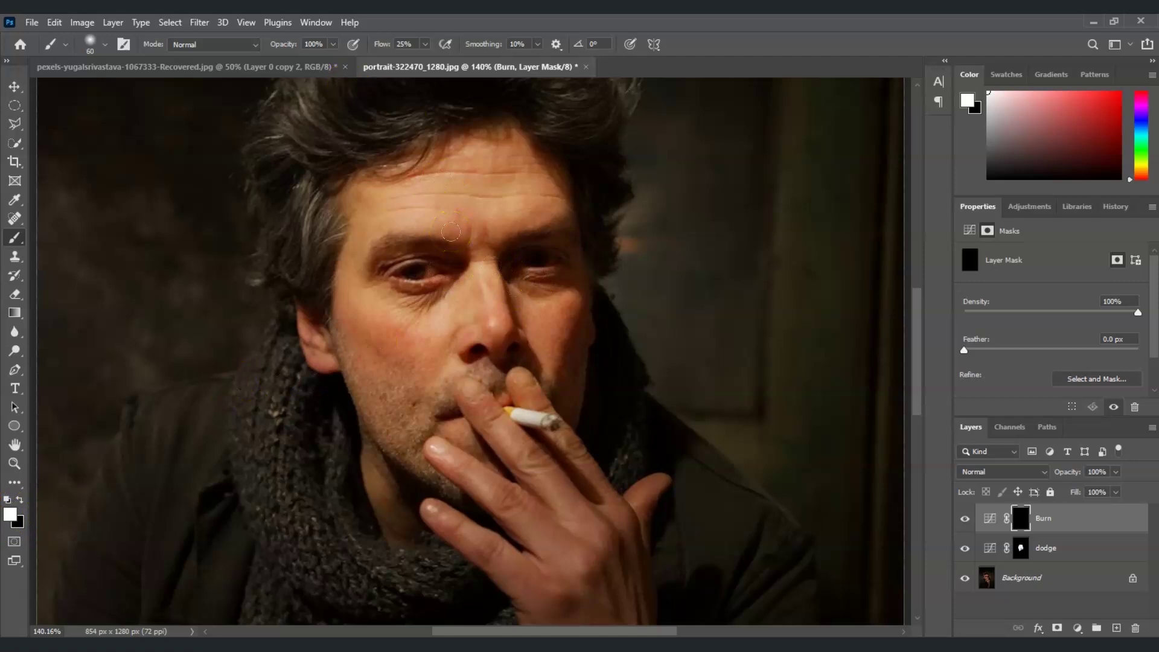
drag(450, 232, 483, 260)
key(bracketleft)
key(bracketleft)
key(bracketleft)
key(bracketleft)
mouse_move(390, 275)
mouse_down()
mouse_move(441, 283)
mouse_move(457, 265)
mouse_up()
key(bracketleft)
key(bracketleft)
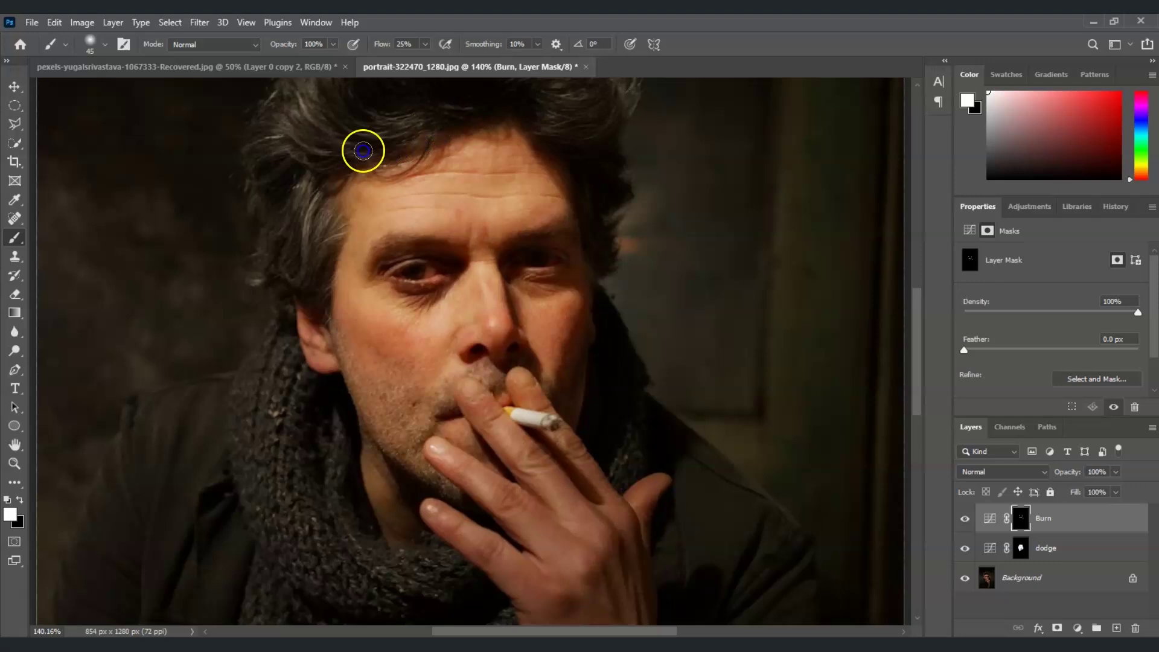
Darken the hair at left and around both eyes, then make black the painting colour.
drag(362, 147, 314, 248)
key(bracketleft)
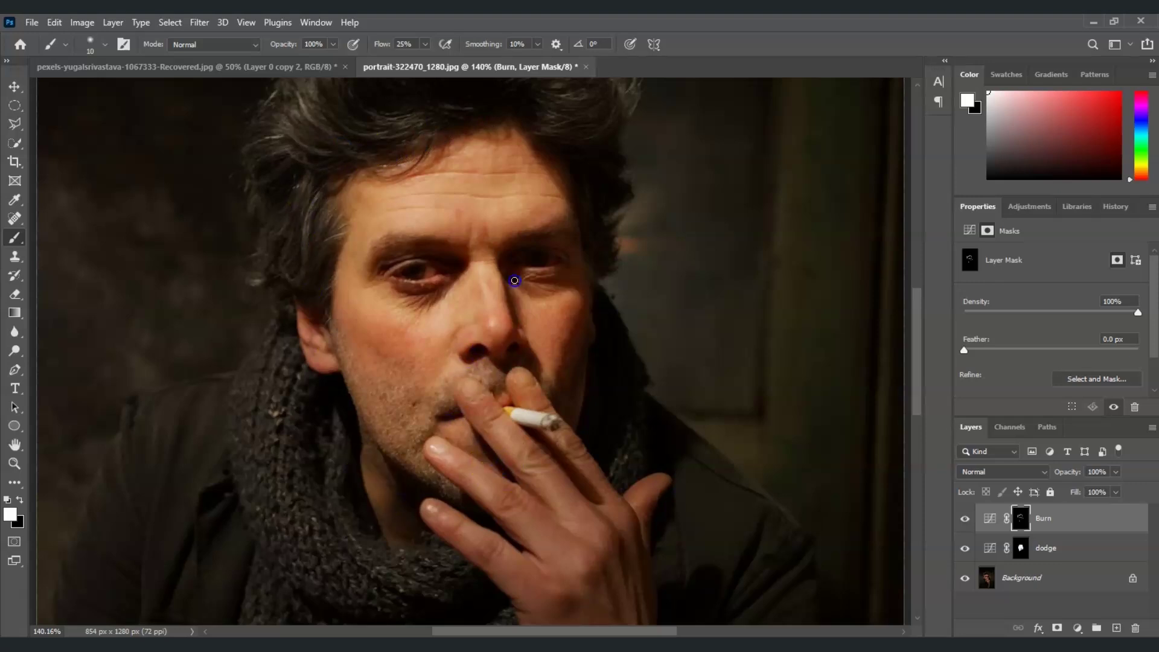
key(bracketright)
key(bracketright)
key(bracketright)
click(561, 280)
click(575, 287)
click(445, 287)
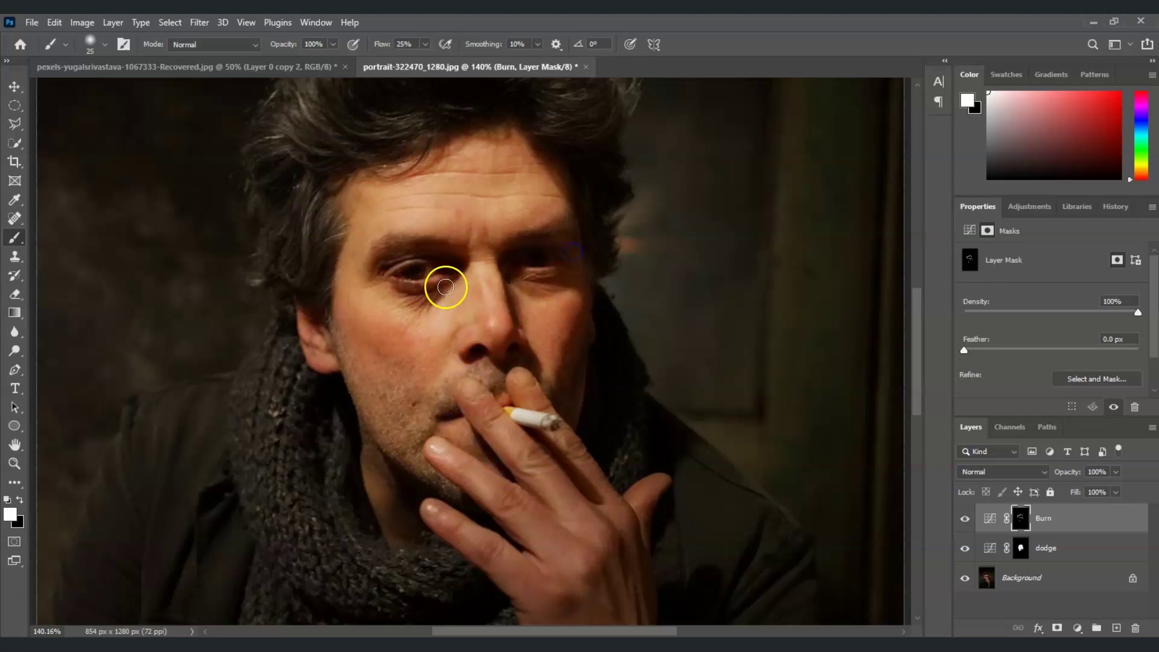
key(x)
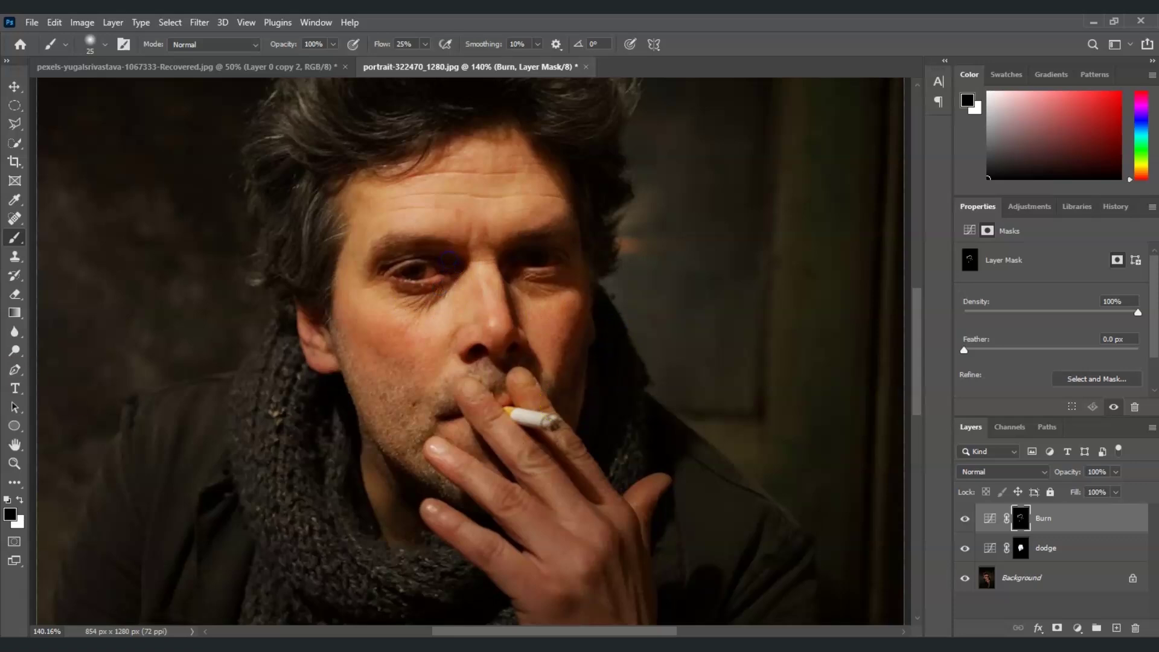
click(15, 463)
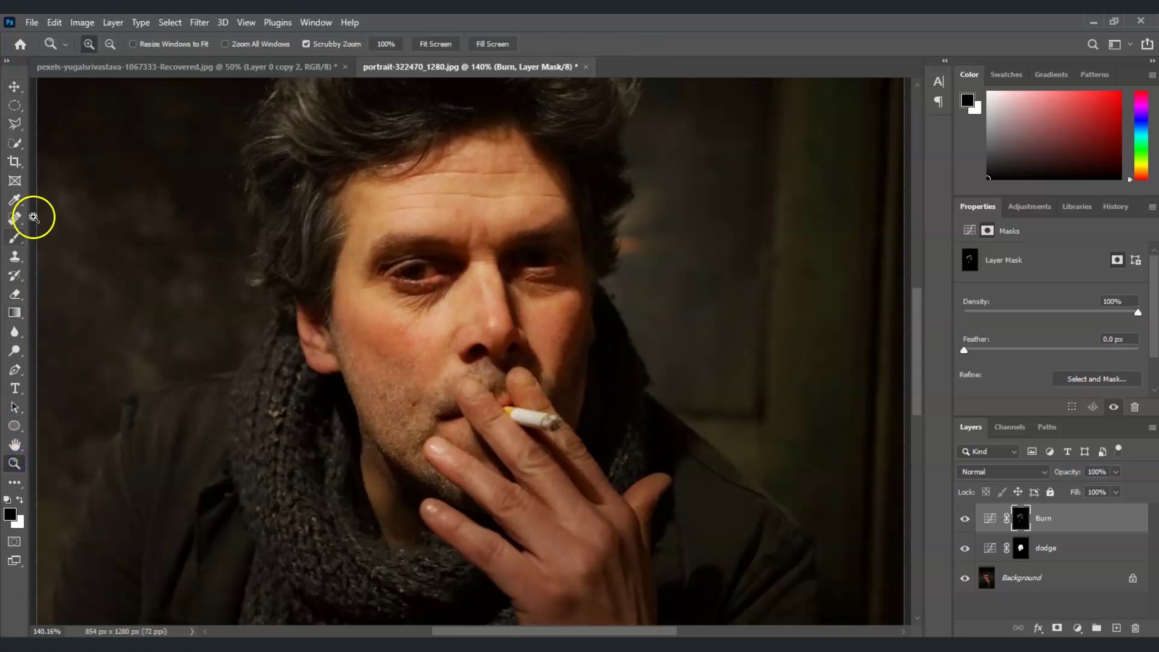
click(968, 520)
click(960, 547)
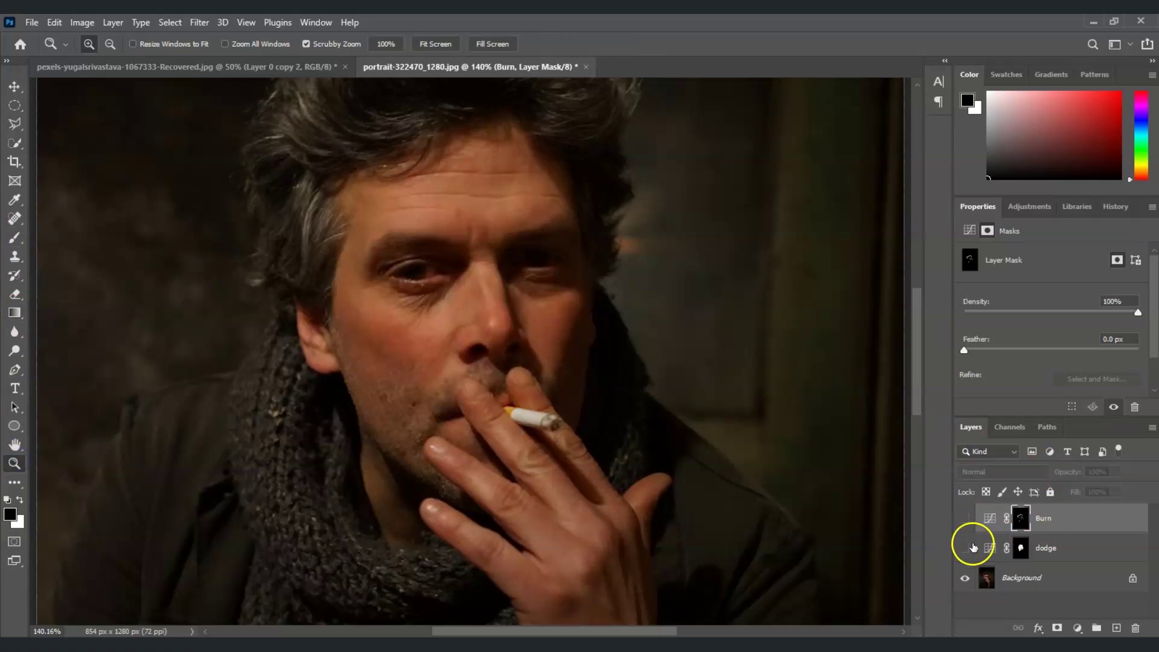
click(965, 547)
click(964, 520)
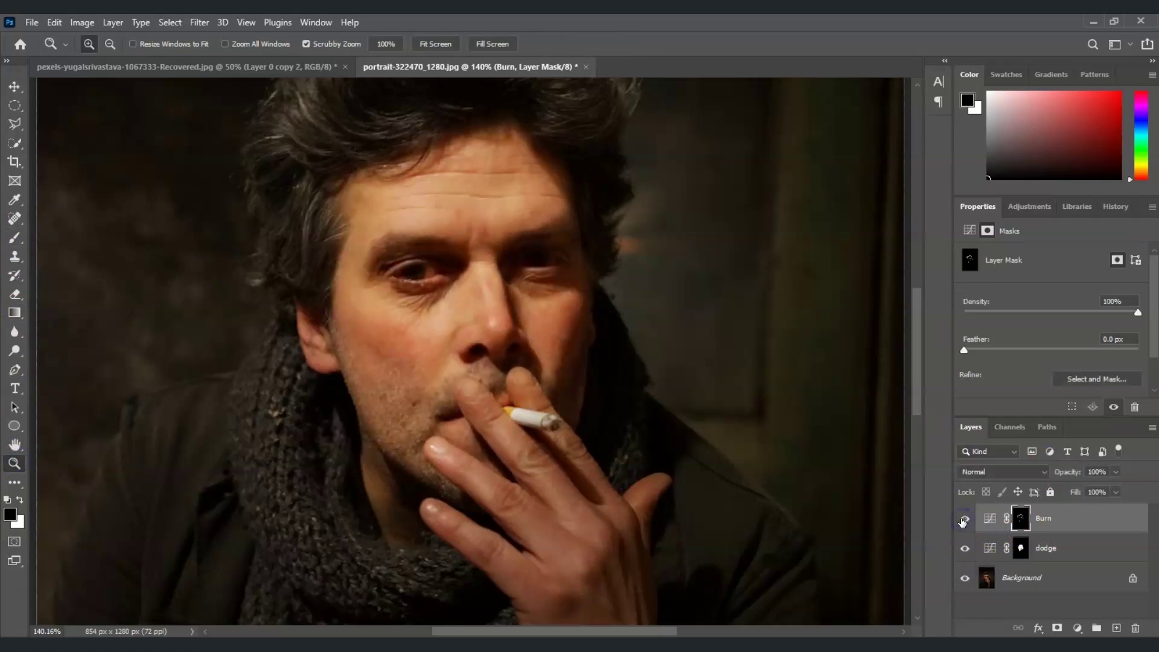
click(964, 519)
click(965, 519)
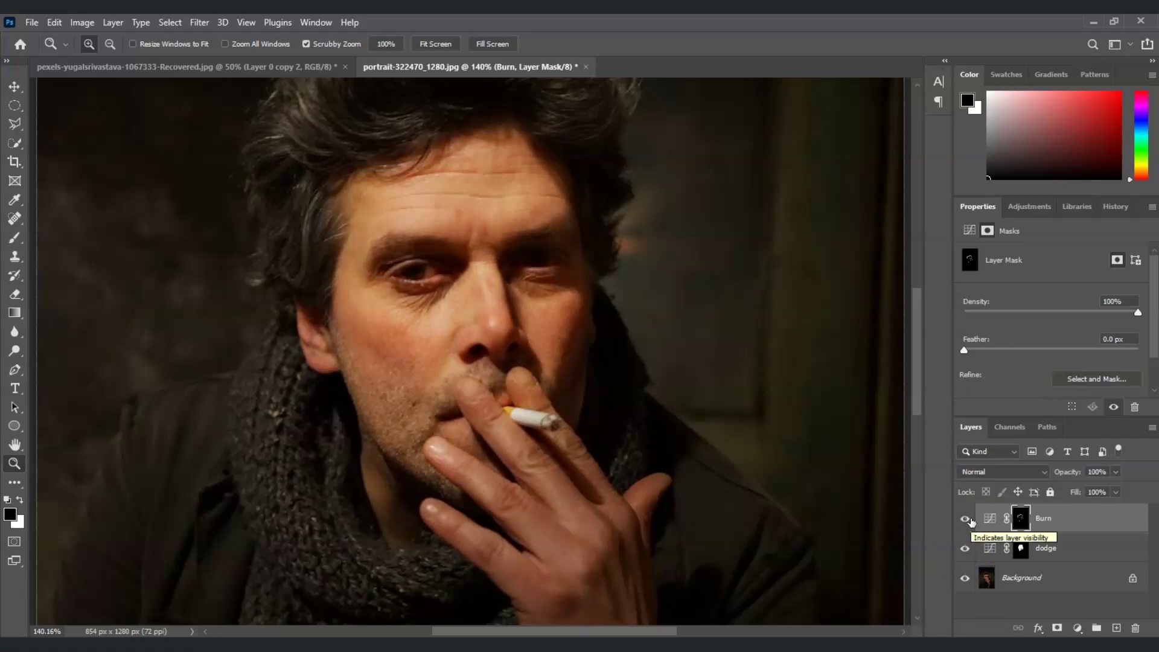